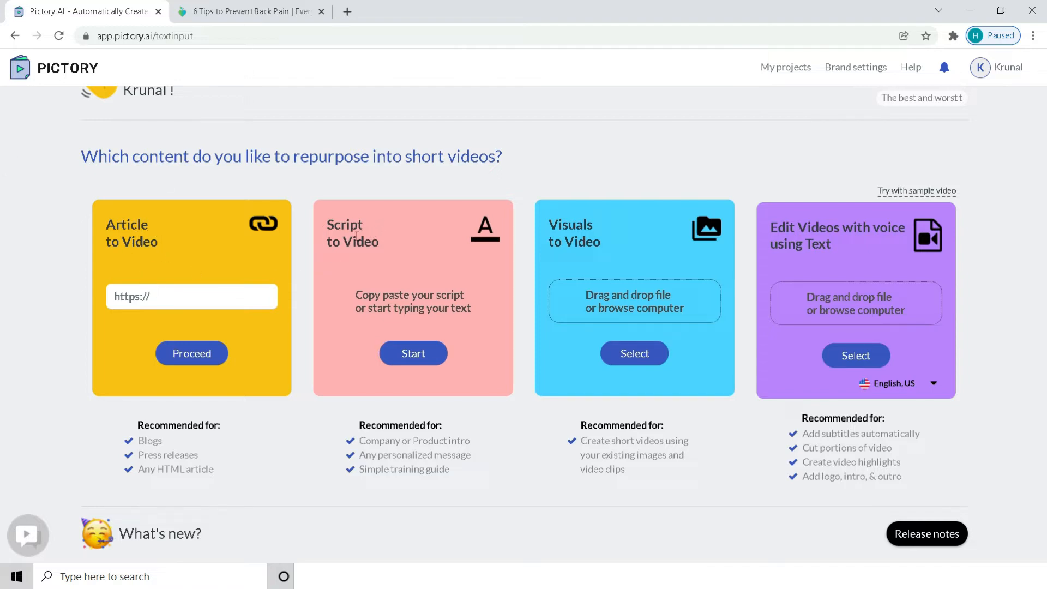
pyautogui.doubleClick(577, 230)
pyautogui.click(574, 250)
pyautogui.doubleClick(790, 228)
pyautogui.doubleClick(787, 244)
pyautogui.click(16, 263)
# Start a script-to-video project and name the video with the article's headline, "6 Tips to Prevent Back Pain".
pyautogui.click(413, 354)
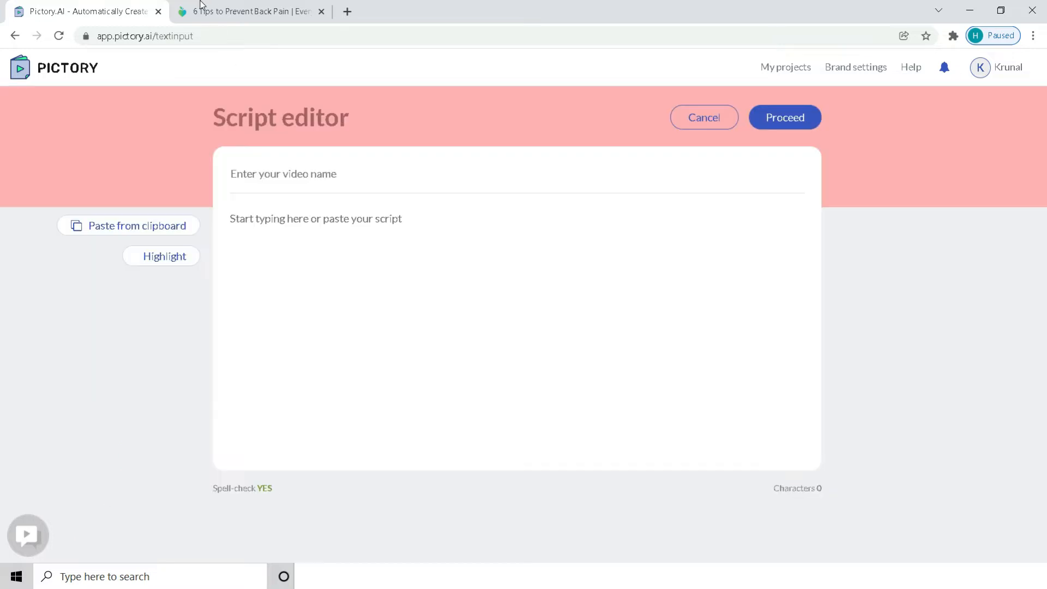
pyautogui.click(202, 10)
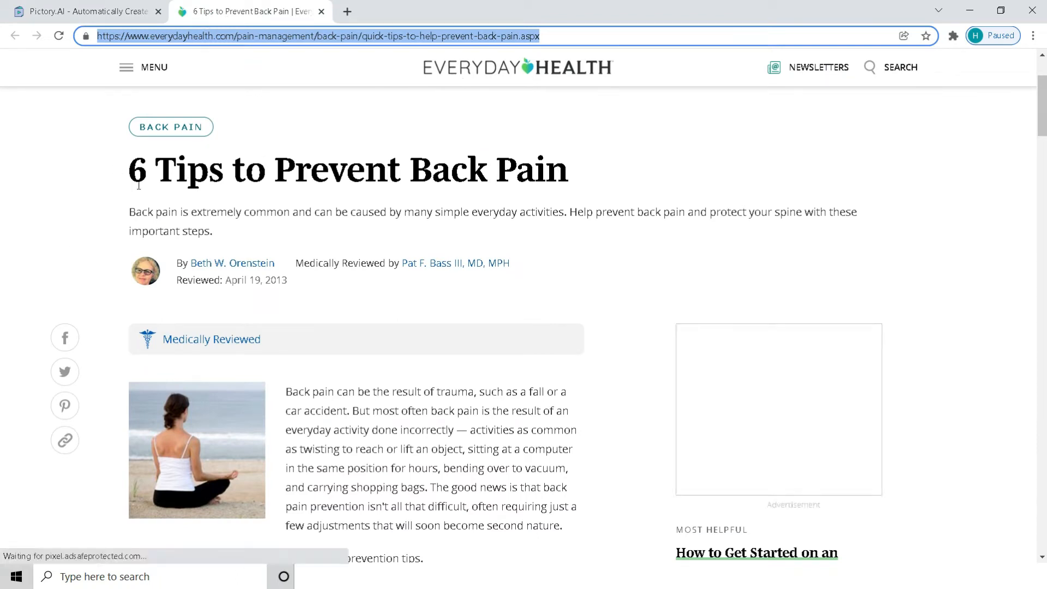
pyautogui.tripleClick(212, 175)
pyautogui.hotkey('ctrl', 'c')
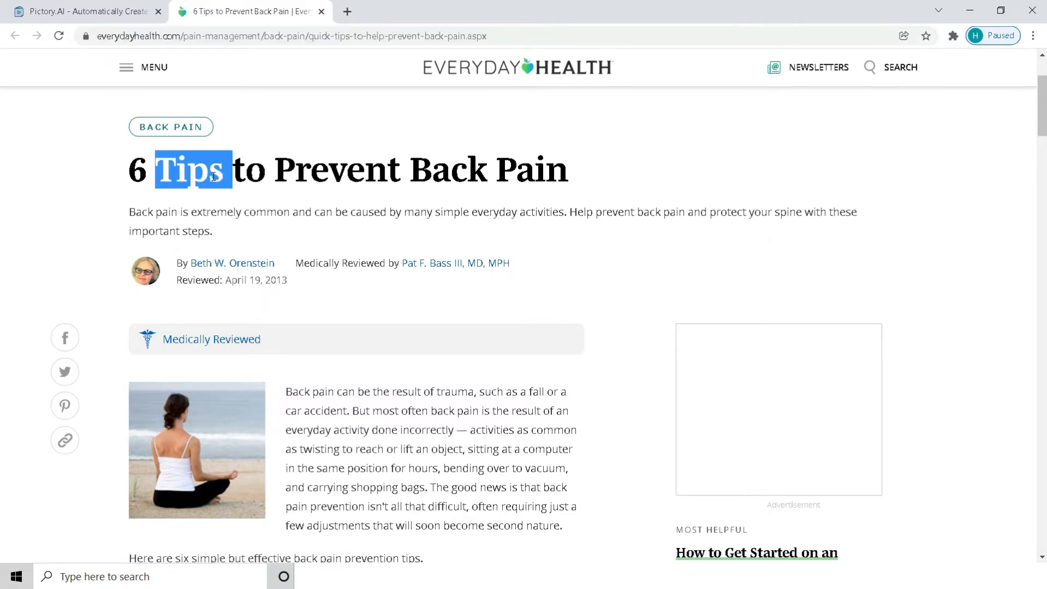
pyautogui.click(79, 12)
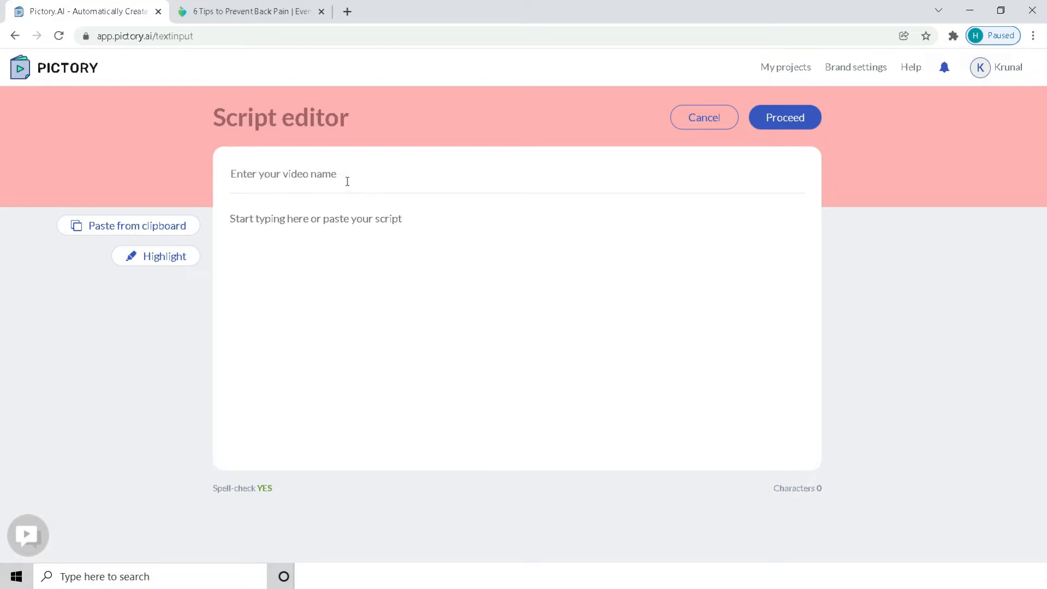
pyautogui.click(331, 224)
pyautogui.click(322, 224)
pyautogui.click(288, 175)
pyautogui.hotkey('ctrl', 'v')
# Copy the article's introductory summary beneath the headline into the script body.
pyautogui.click(279, 224)
pyautogui.click(251, 11)
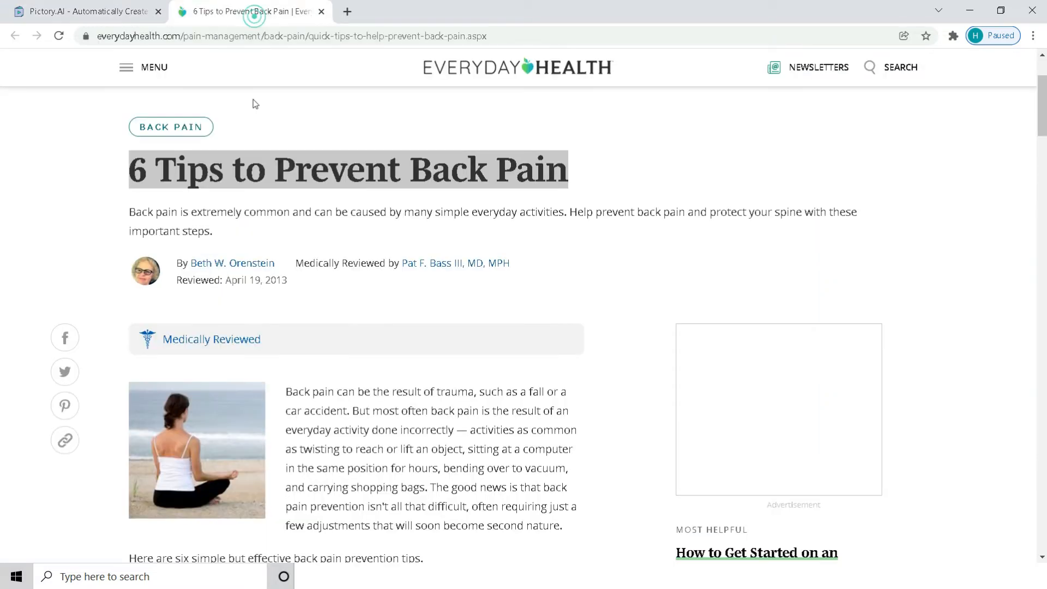
pyautogui.tripleClick(156, 213)
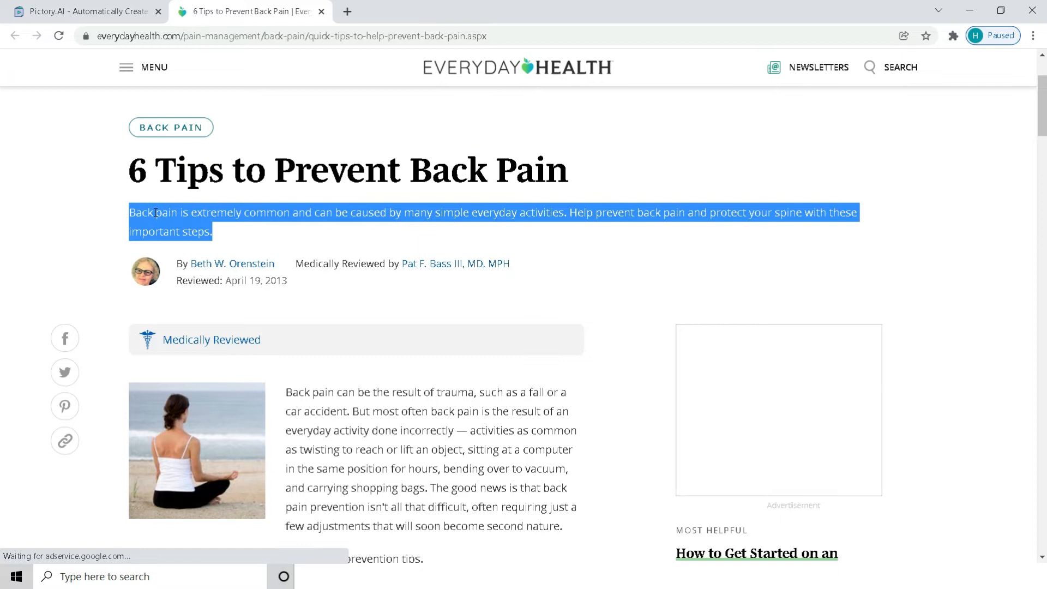
pyautogui.hotkey('ctrl', 'c')
pyautogui.click(105, 11)
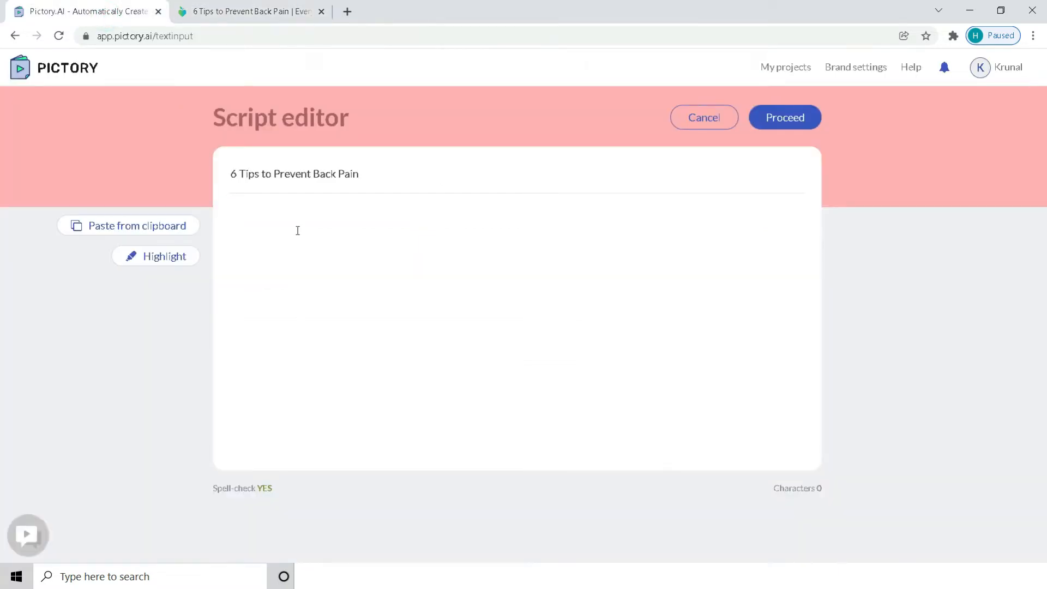
pyautogui.hotkey('ctrl', 'v')
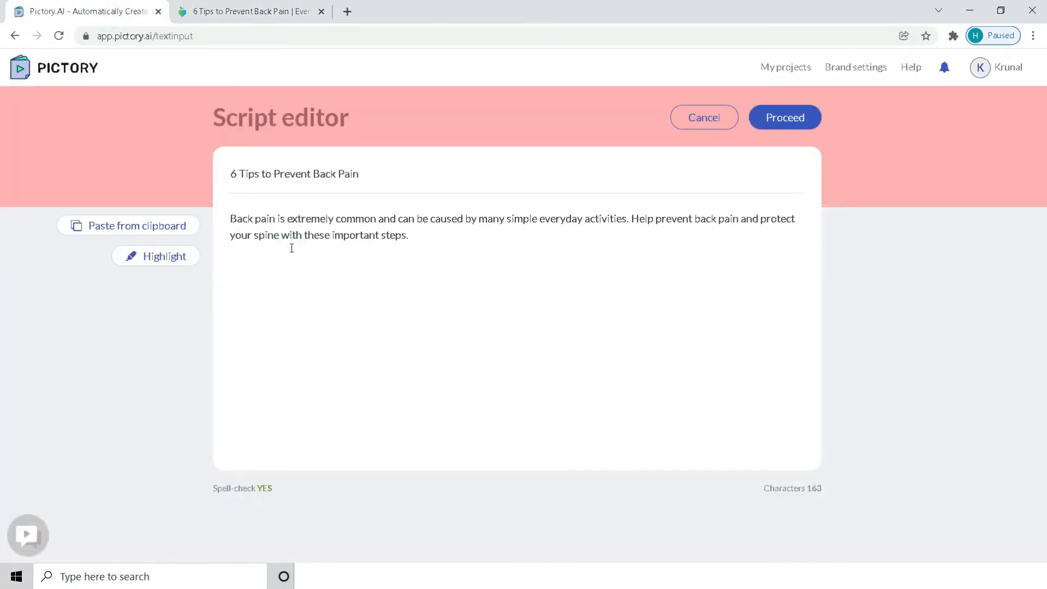
# Add the article's opening paragraph and the "Here are six simple but effective back pain prevention tips." line on a new script line.
pyautogui.click(282, 251)
pyautogui.click(415, 235)
pyautogui.press('Return')
pyautogui.click(213, 9)
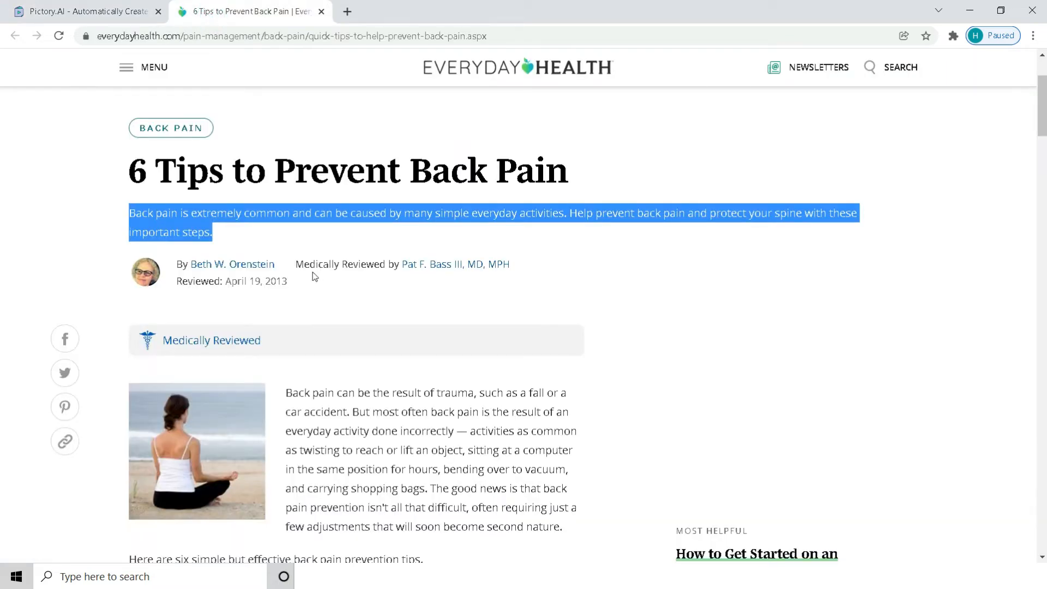
pyautogui.scroll(-2, 345, 200)
pyautogui.moveTo(286, 254); pyautogui.dragTo(353, 278)
pyautogui.click(351, 277)
pyautogui.scroll(-1, 320, 245)
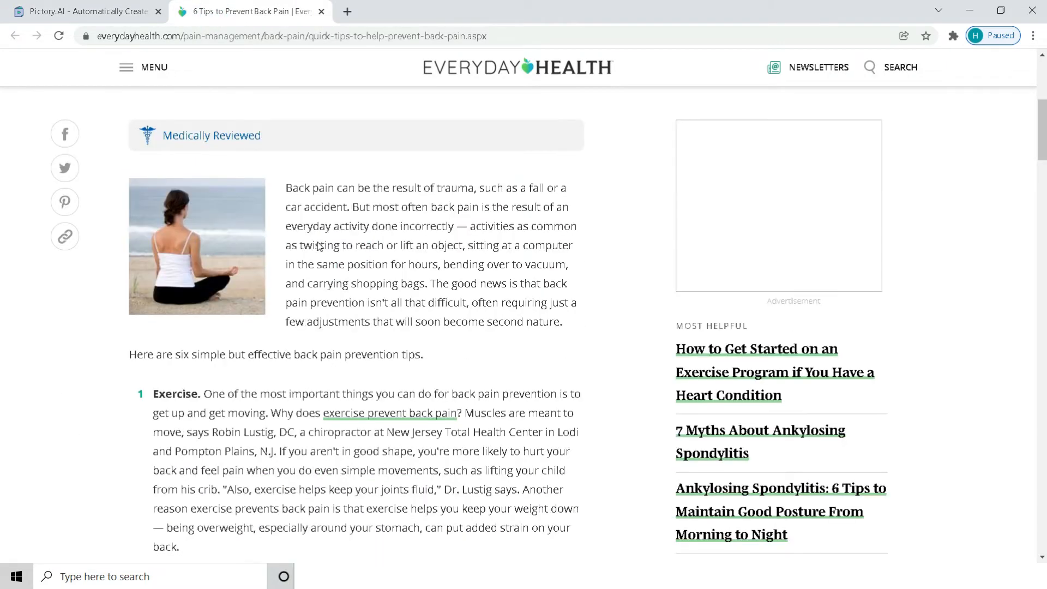
pyautogui.moveTo(287, 187); pyautogui.dragTo(538, 353)
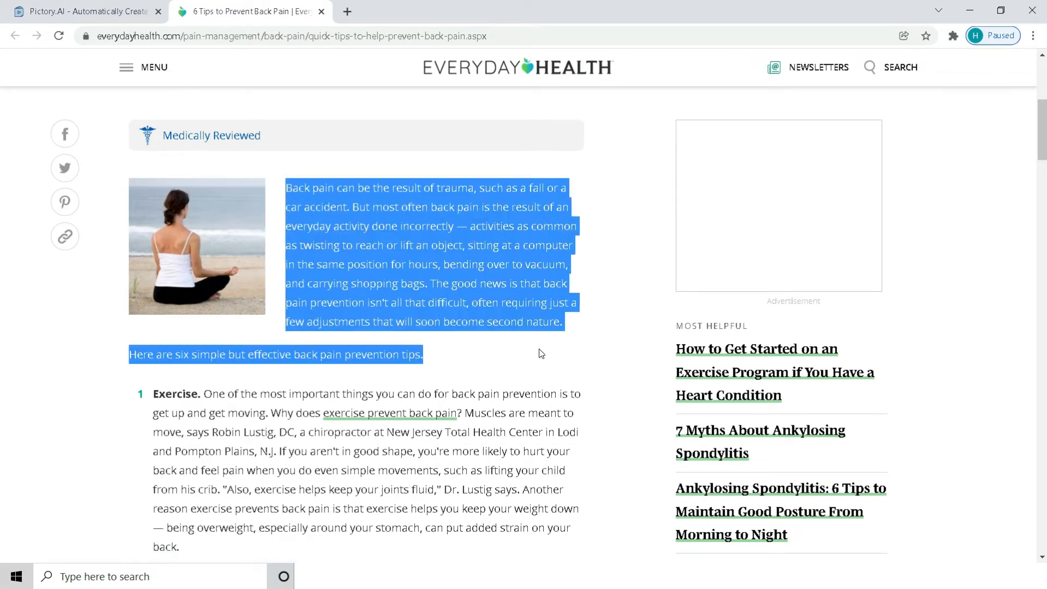
pyautogui.click(153, 6)
pyautogui.hotkey('ctrl', 'v')
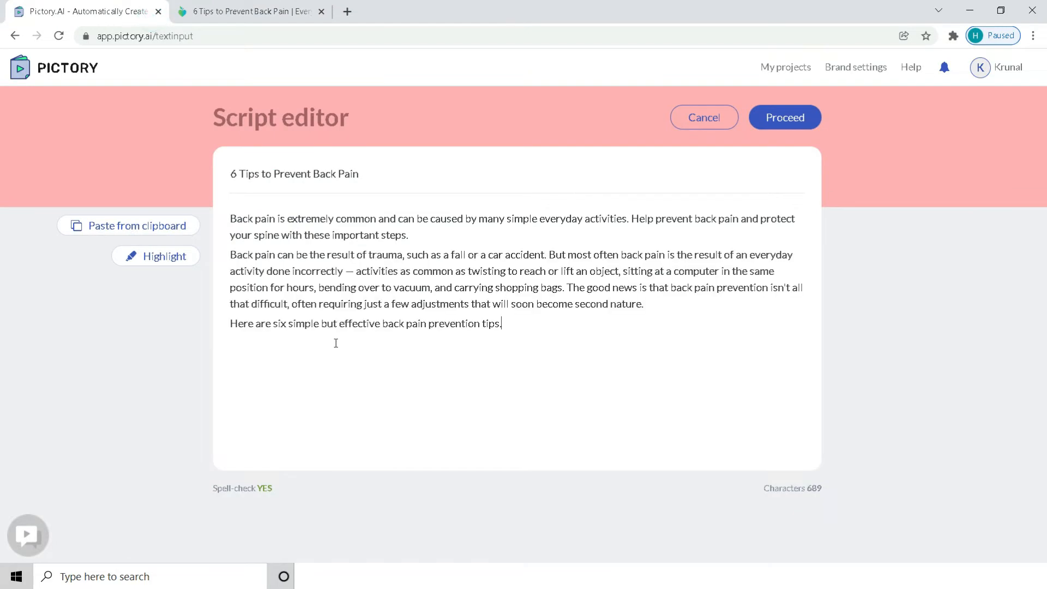
# Append the article's six numbered tips and its closing paragraph to the end of the script.
pyautogui.click(273, 11)
pyautogui.scroll(-3, 275, 250)
pyautogui.moveTo(148, 258); pyautogui.dragTo(285, 535)
pyautogui.scroll(-12, 231, 265)
pyautogui.scroll(-3, 234, 329)
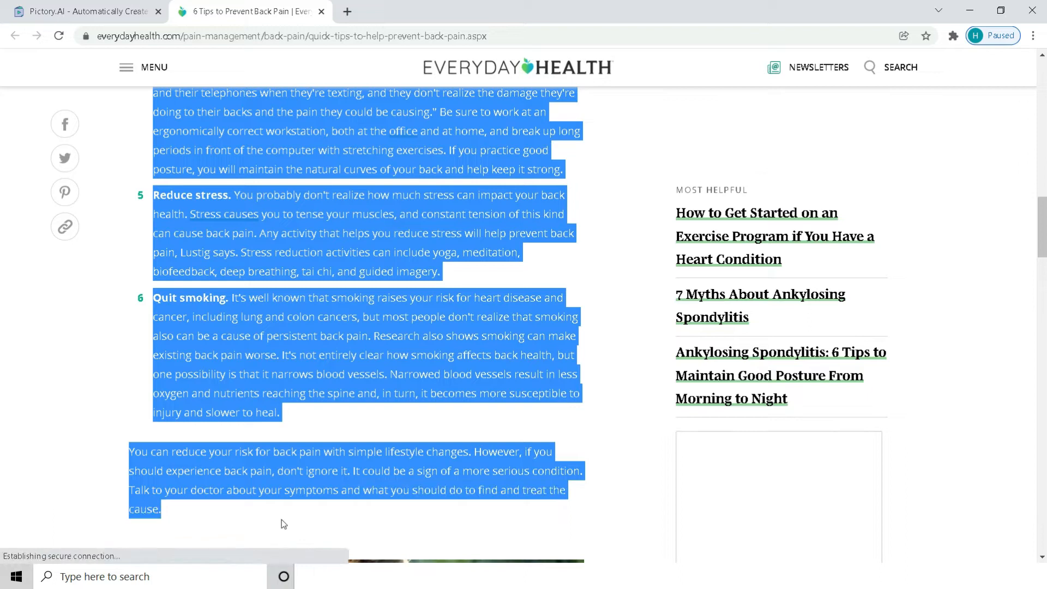
pyautogui.click(143, 16)
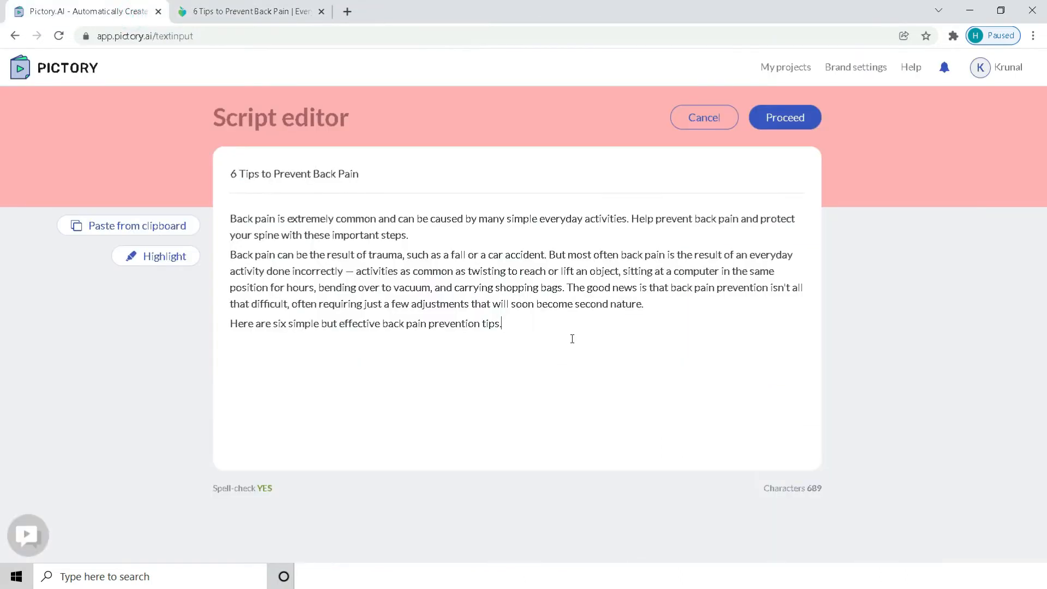
pyautogui.hotkey('ctrl', 'v')
# Review the whole pasted script from start to end and check its character count.
pyautogui.scroll(15, 439, 332)
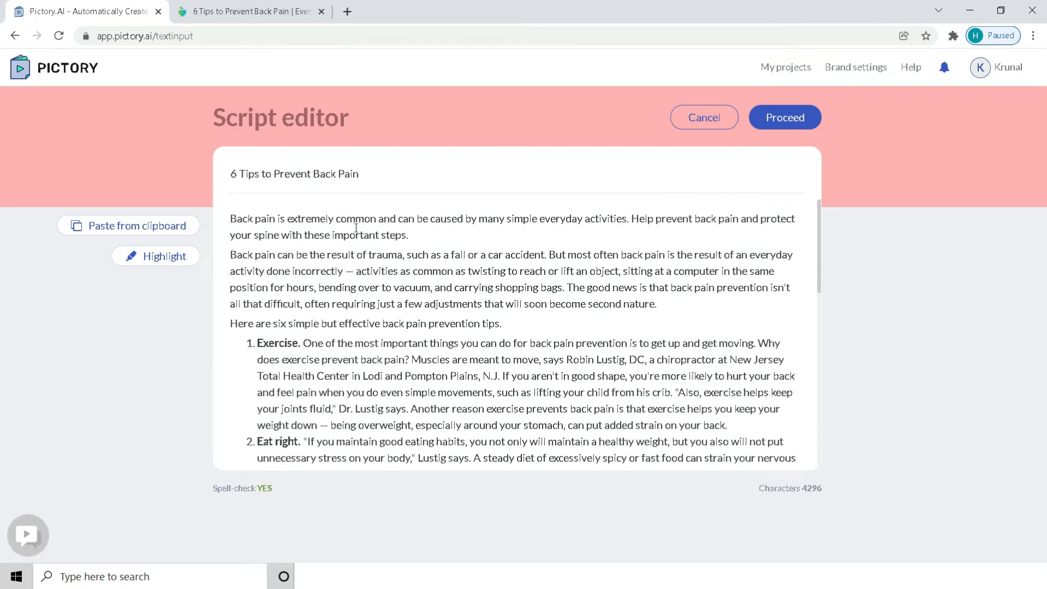
pyautogui.scroll(-3, 686, 294)
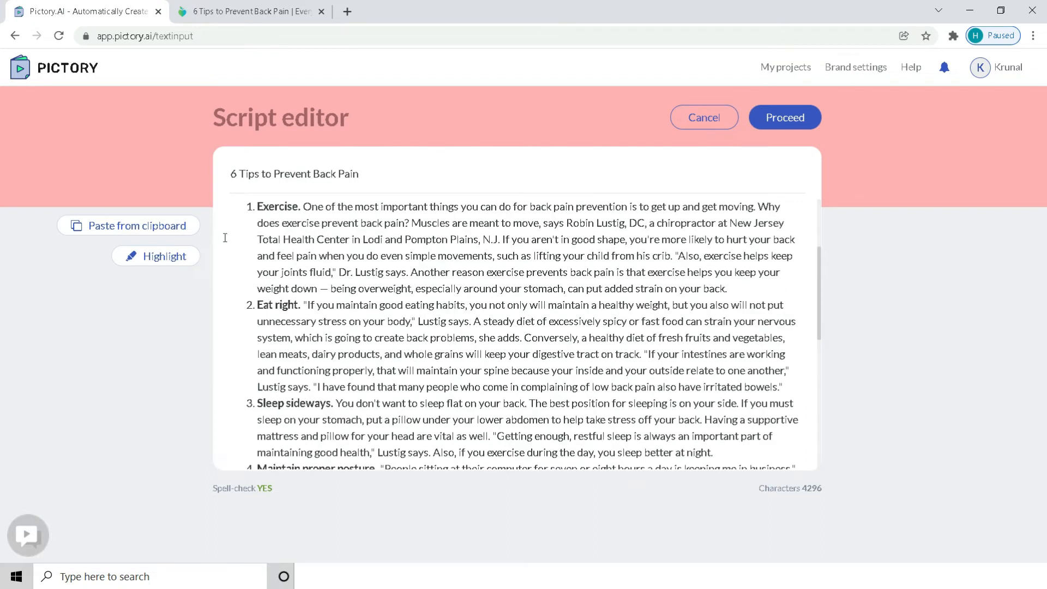
pyautogui.scroll(-3, 279, 279)
pyautogui.scroll(-3, 385, 410)
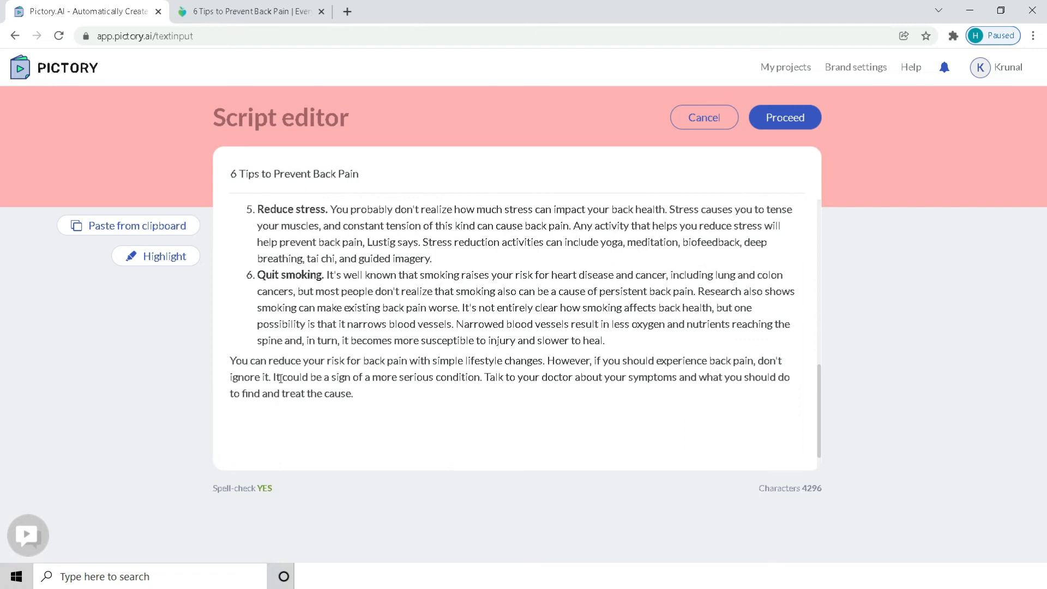
pyautogui.click(284, 457)
pyautogui.press('BackSpace')
pyautogui.click(280, 440)
pyautogui.moveTo(802, 488); pyautogui.dragTo(819, 489)
pyautogui.scroll(10, 556, 224)
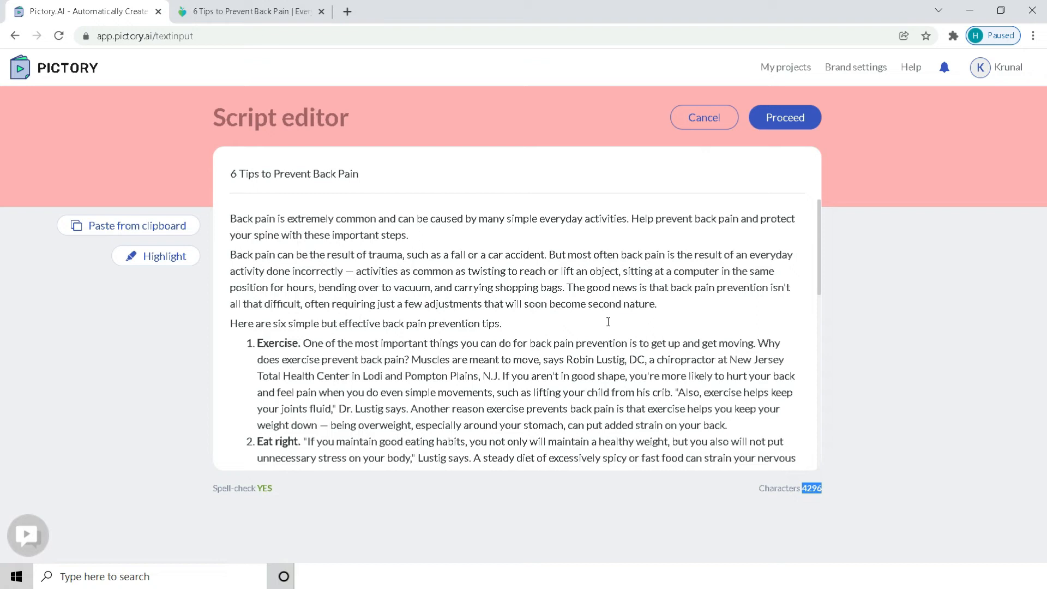
# Proceed with the script and create the storyboard in the 16:9 Landscape aspect ratio.
pyautogui.click(786, 119)
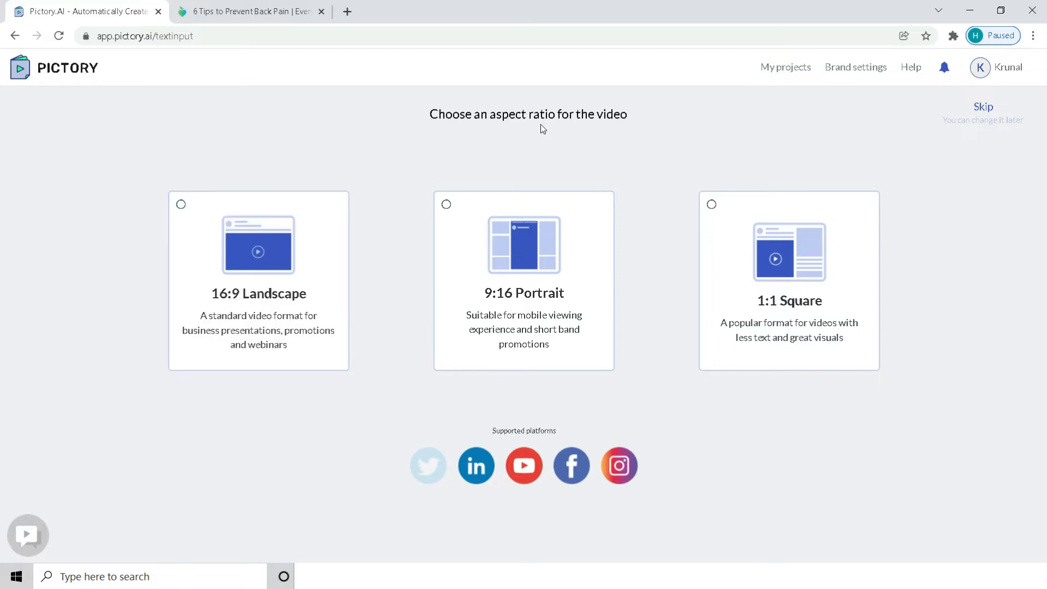
pyautogui.click(267, 303)
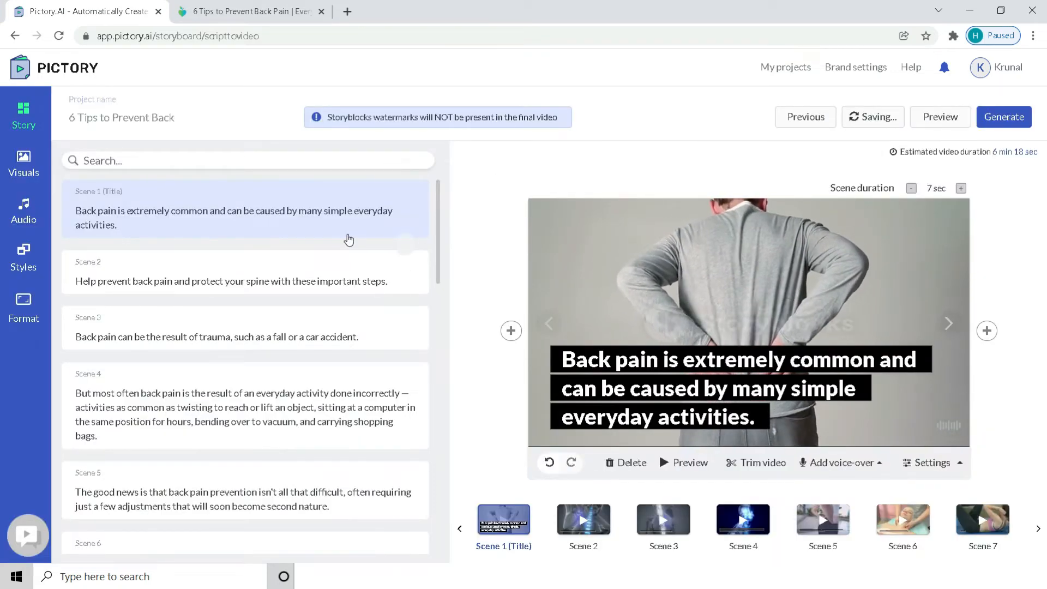
# Review the storyboard's scene texts and estimated video duration, and view scene 2.
pyautogui.scroll(-10, 348, 240)
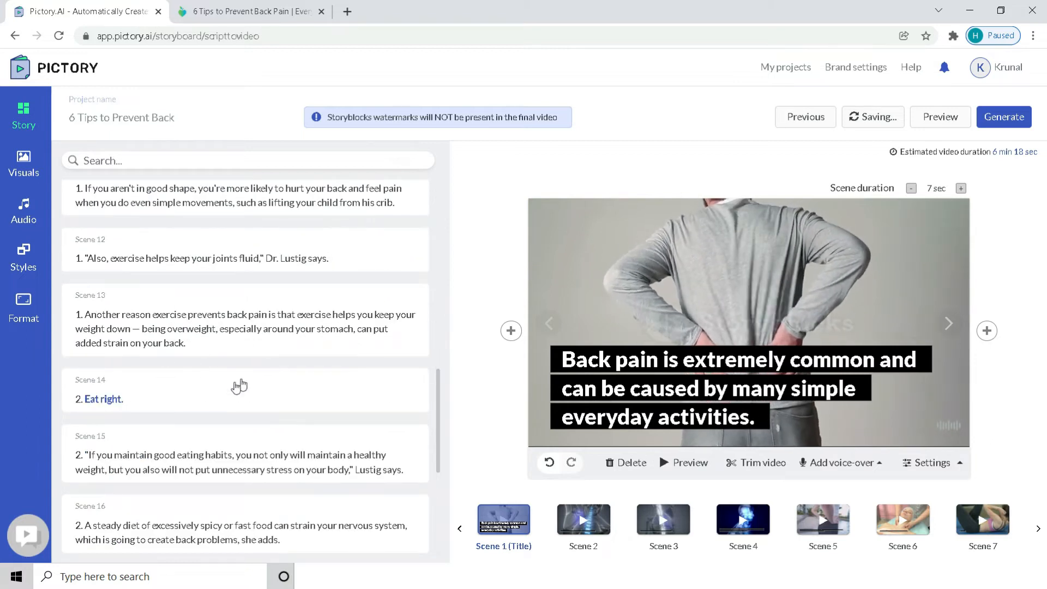
pyautogui.scroll(-2, 278, 398)
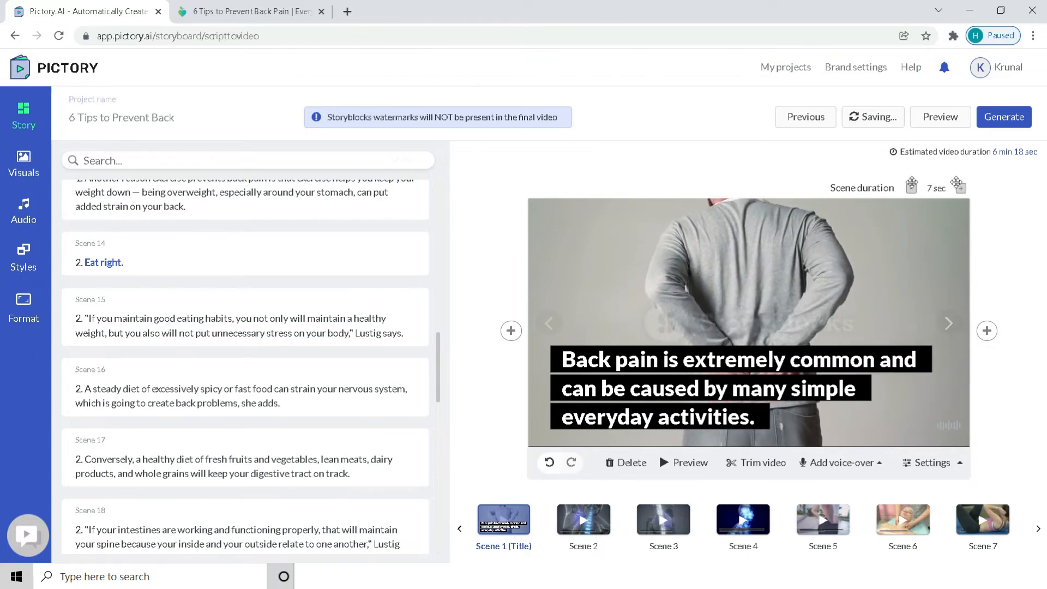
pyautogui.scroll(-10, 316, 334)
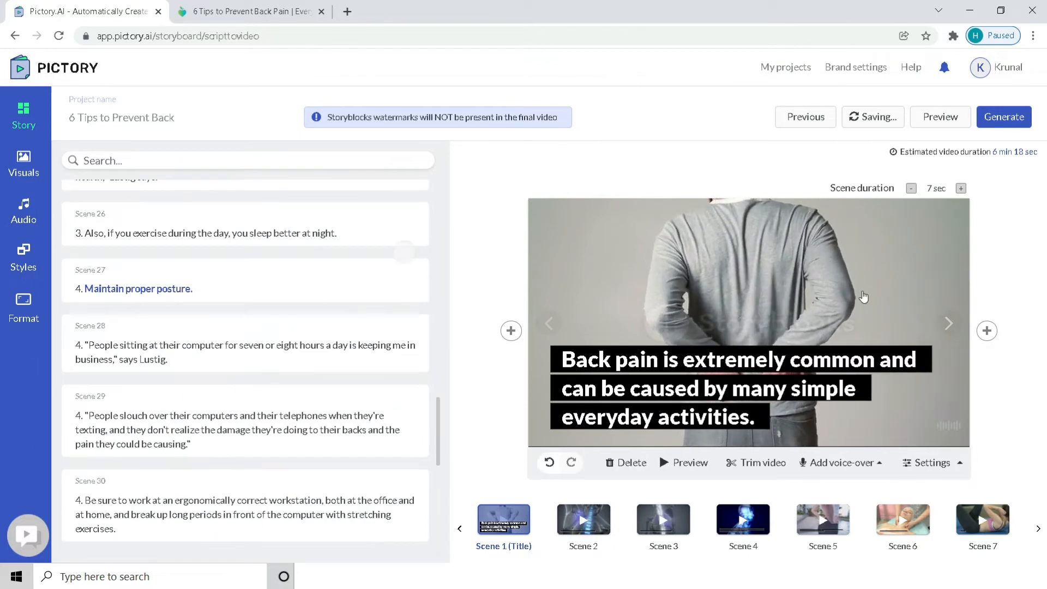
pyautogui.moveTo(991, 153); pyautogui.dragTo(1023, 152)
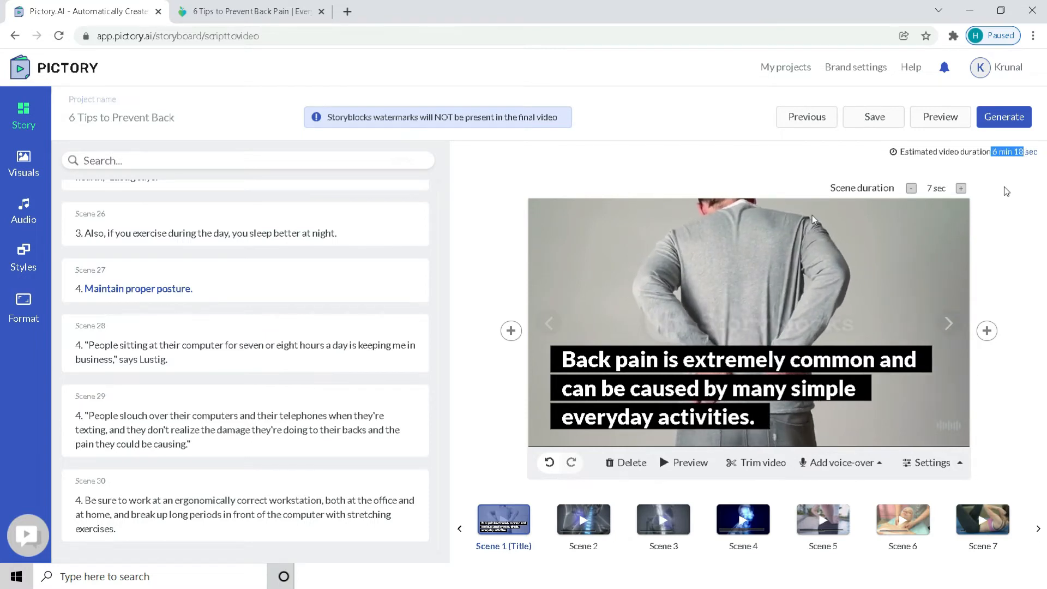
pyautogui.scroll(15, 191, 292)
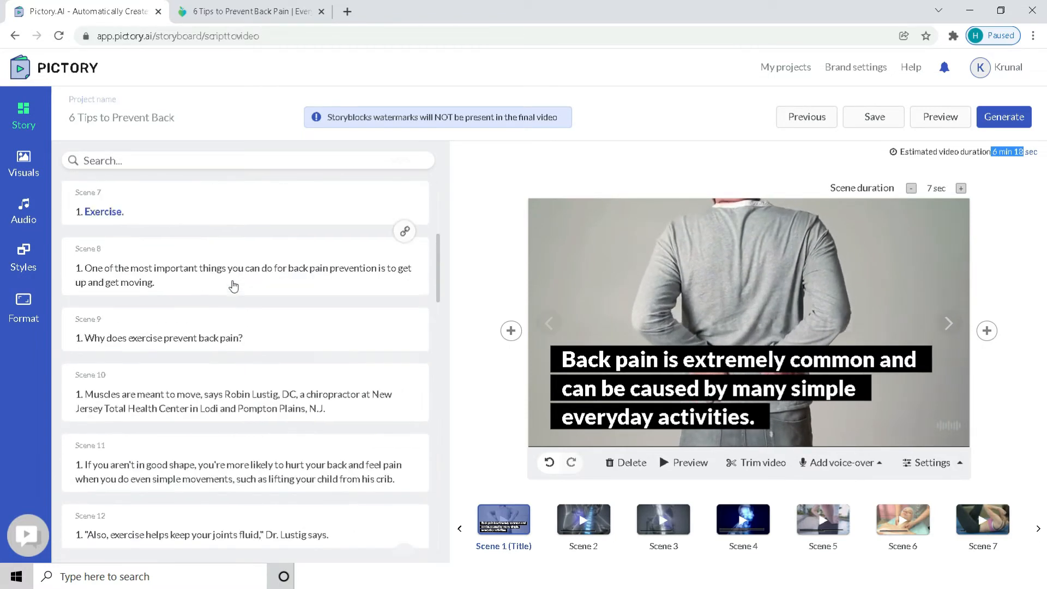
pyautogui.scroll(5, 233, 285)
pyautogui.scroll(3, 153, 283)
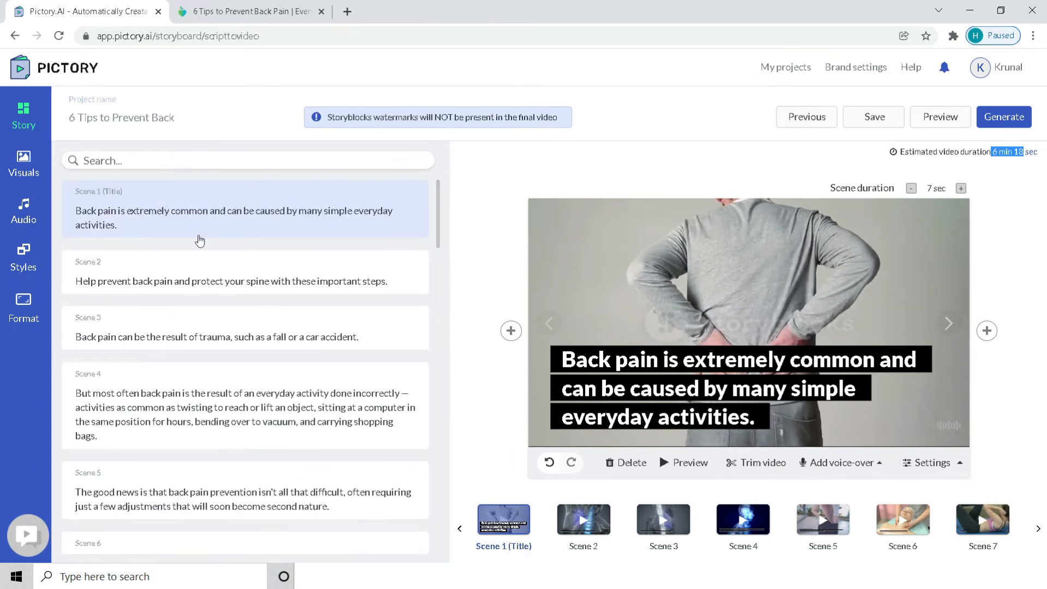
pyautogui.click(243, 267)
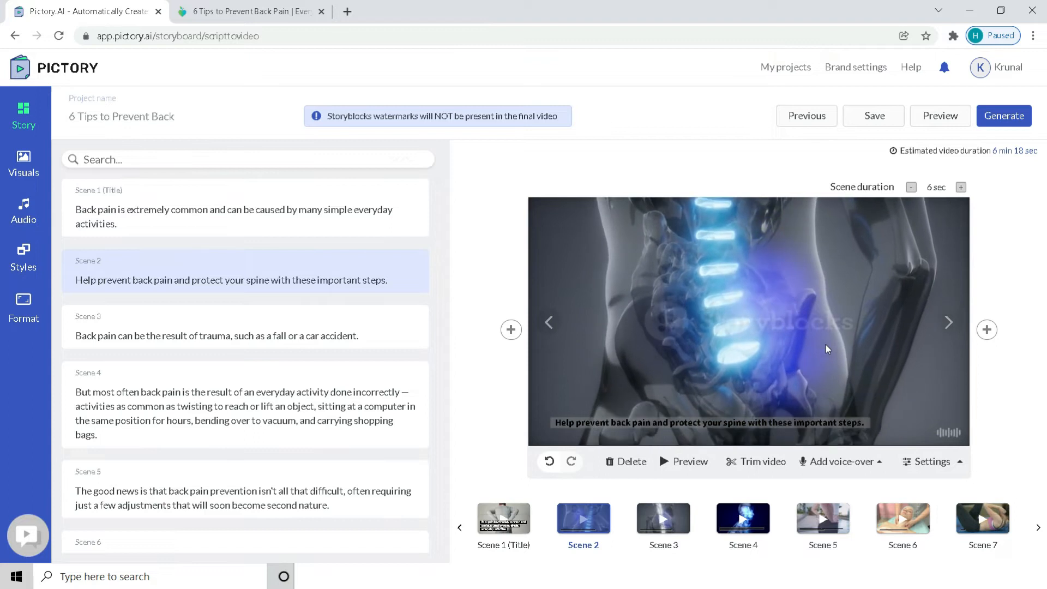
# Search the visuals library for "car accident" for scene 3 and look for visuals similar to the damaged blue car clip.
pyautogui.click(262, 342)
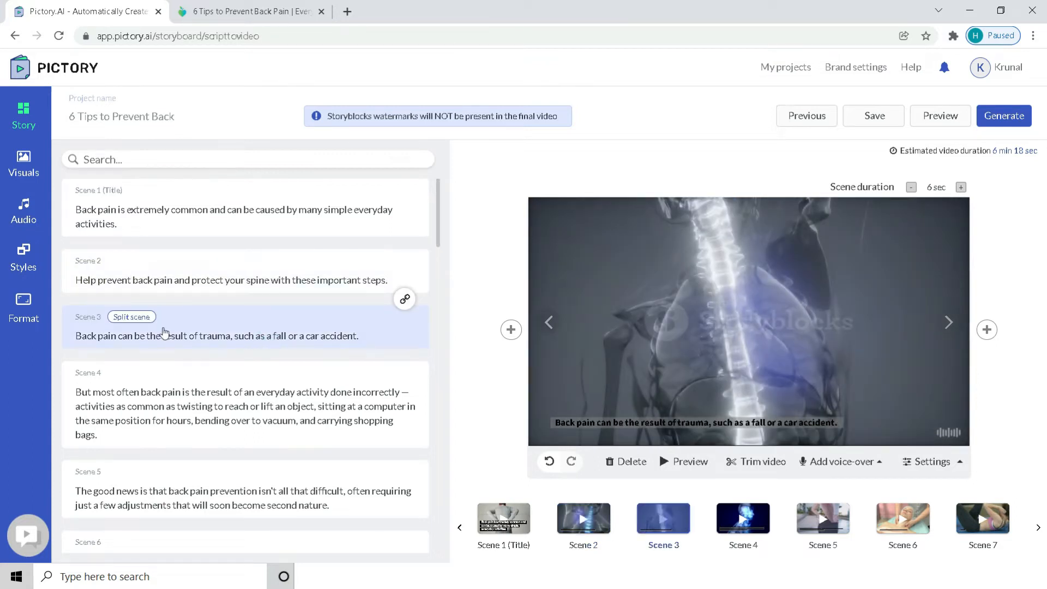
pyautogui.scroll(-1, 259, 270)
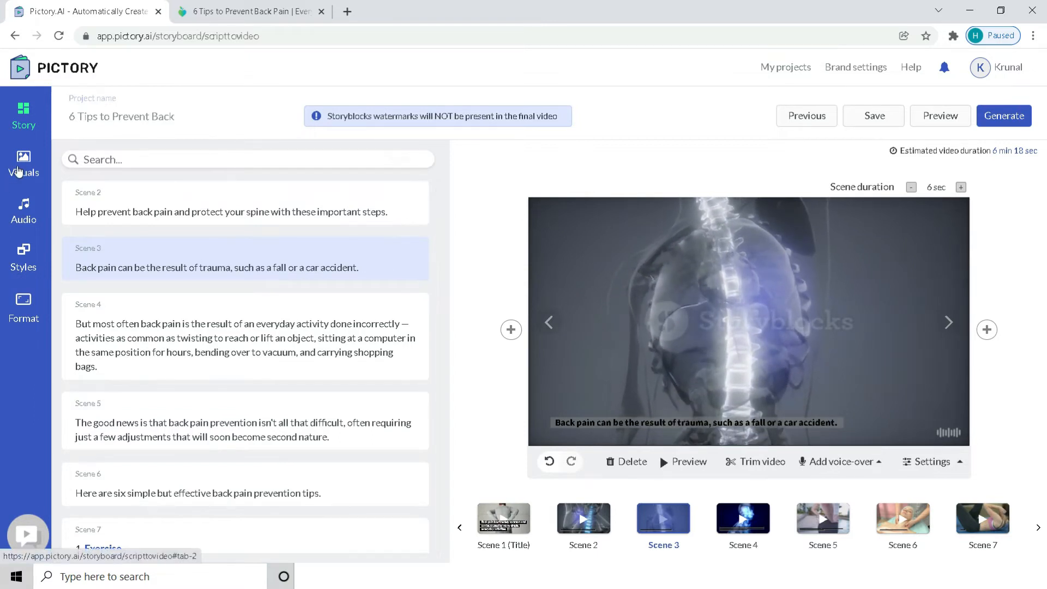
pyautogui.click(18, 171)
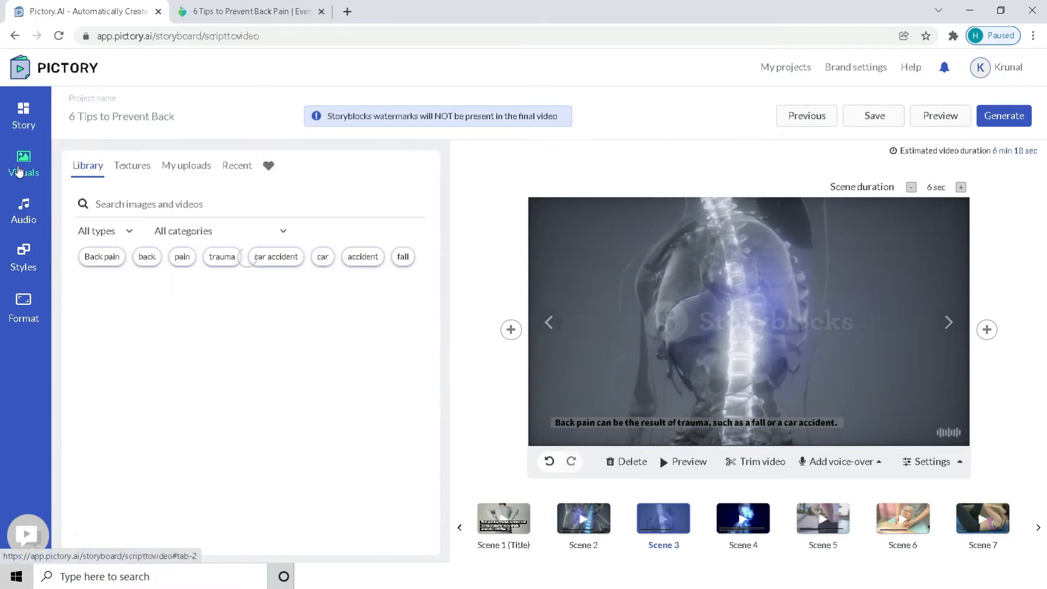
pyautogui.click(149, 203)
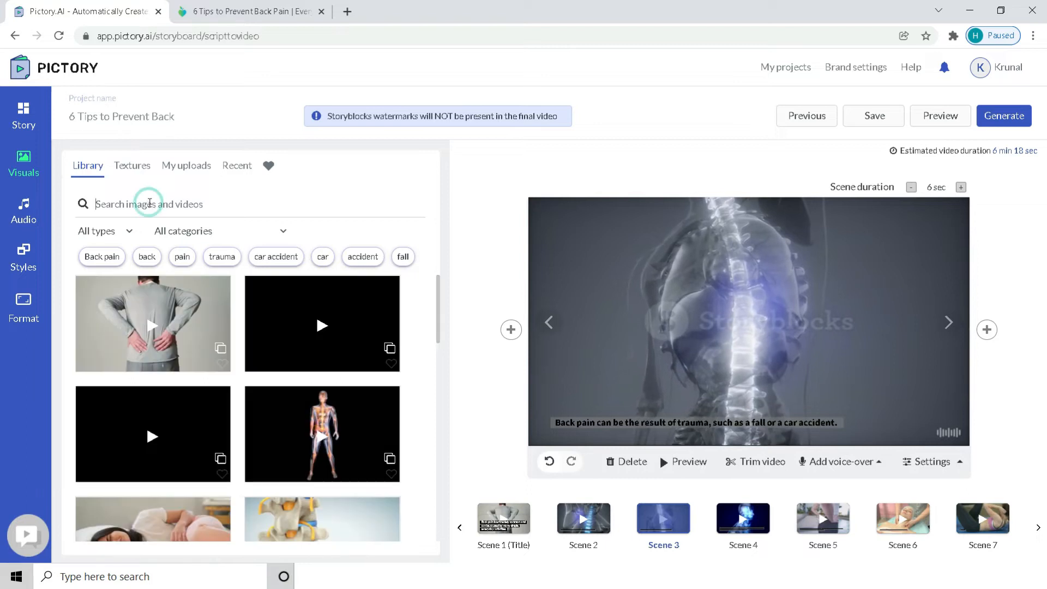
pyautogui.write('car a')
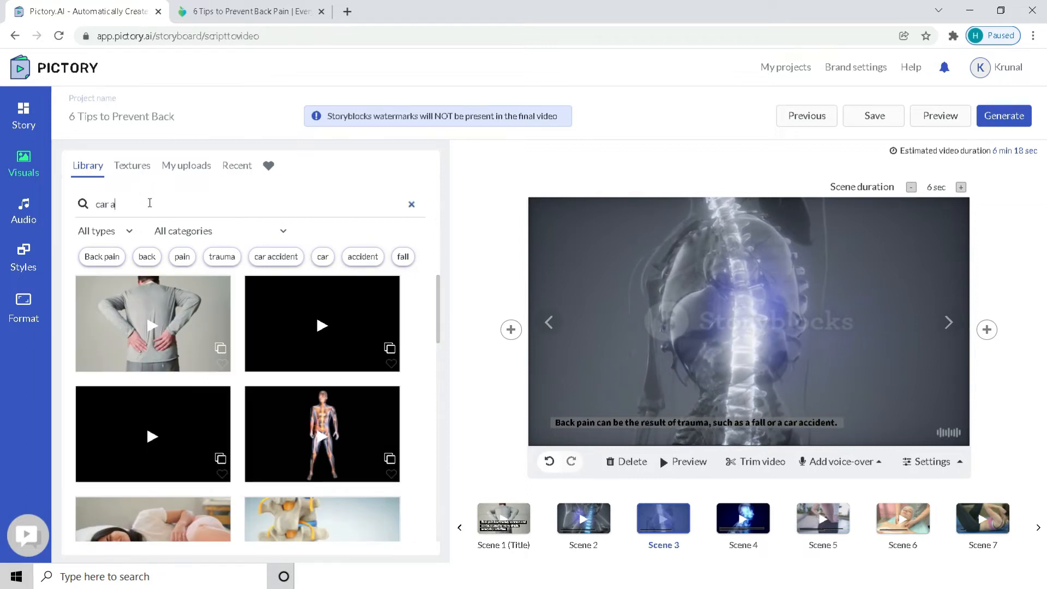
pyautogui.write('ccident')
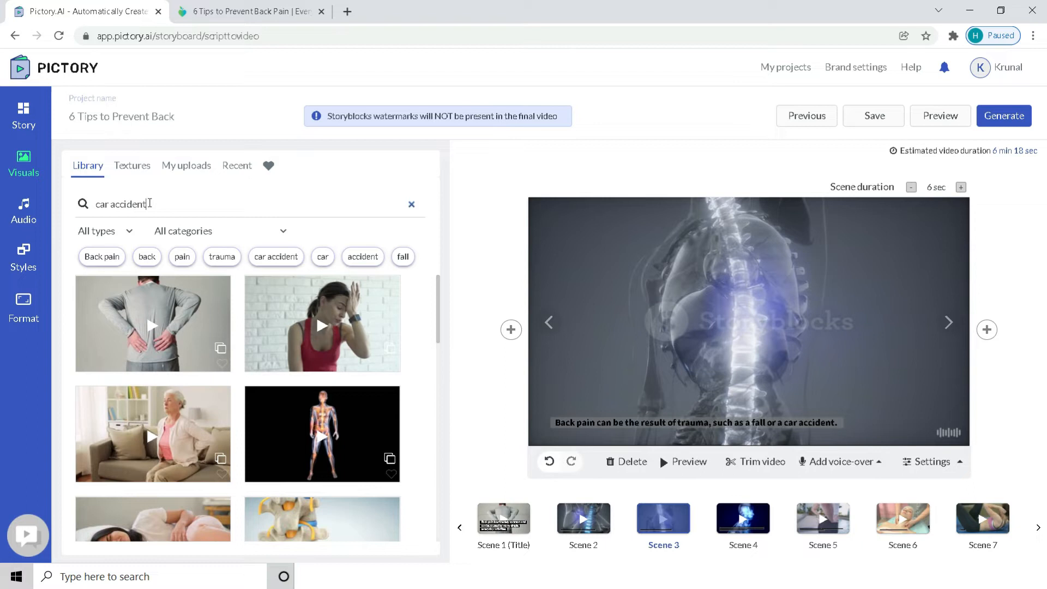
pyautogui.press('Return')
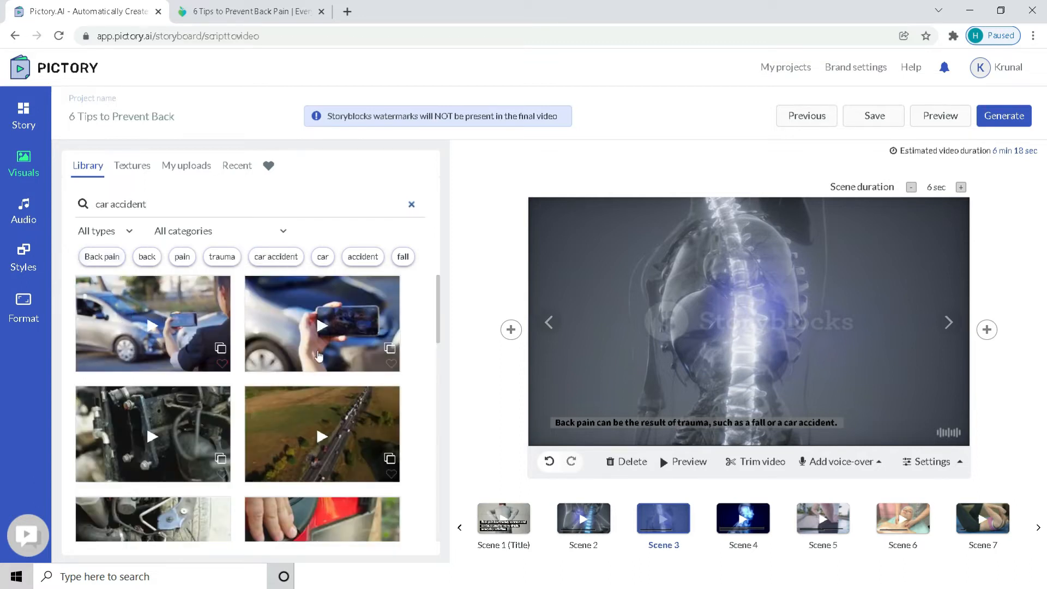
pyautogui.scroll(-1, 189, 344)
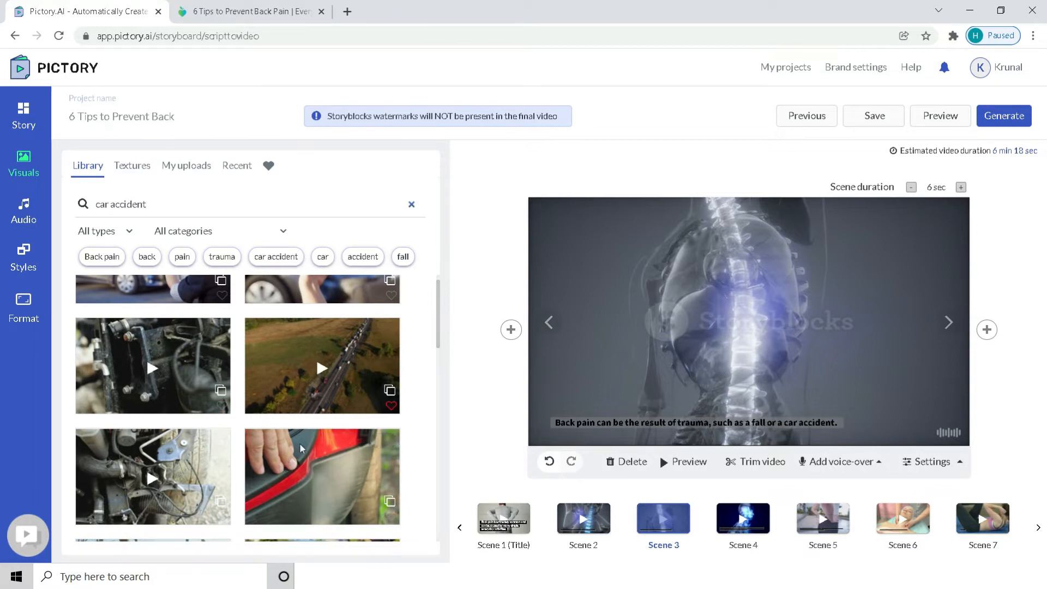
pyautogui.scroll(-3, 304, 430)
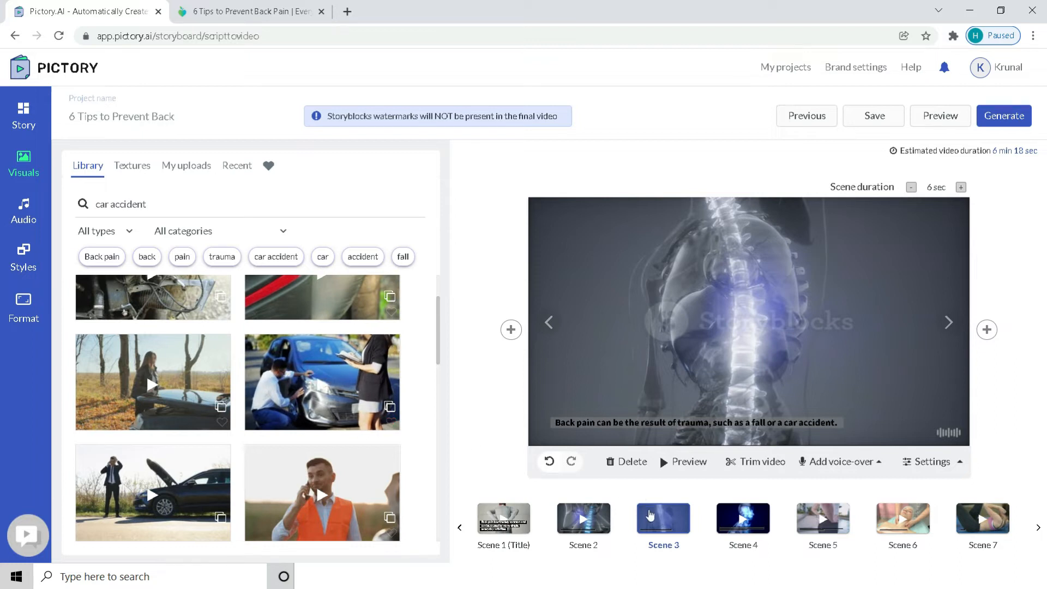
pyautogui.click(389, 406)
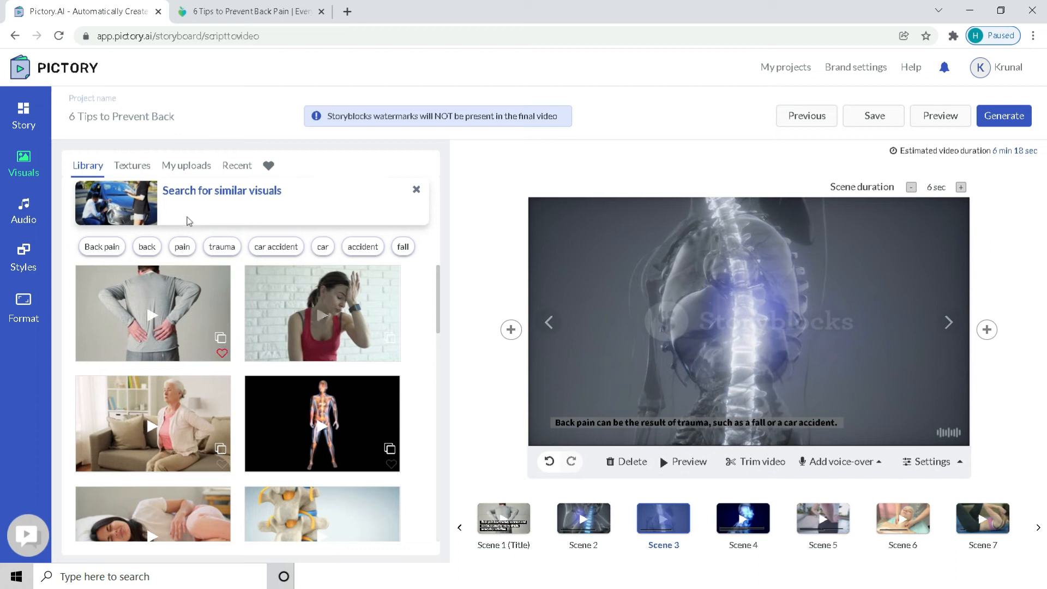
pyautogui.click(415, 189)
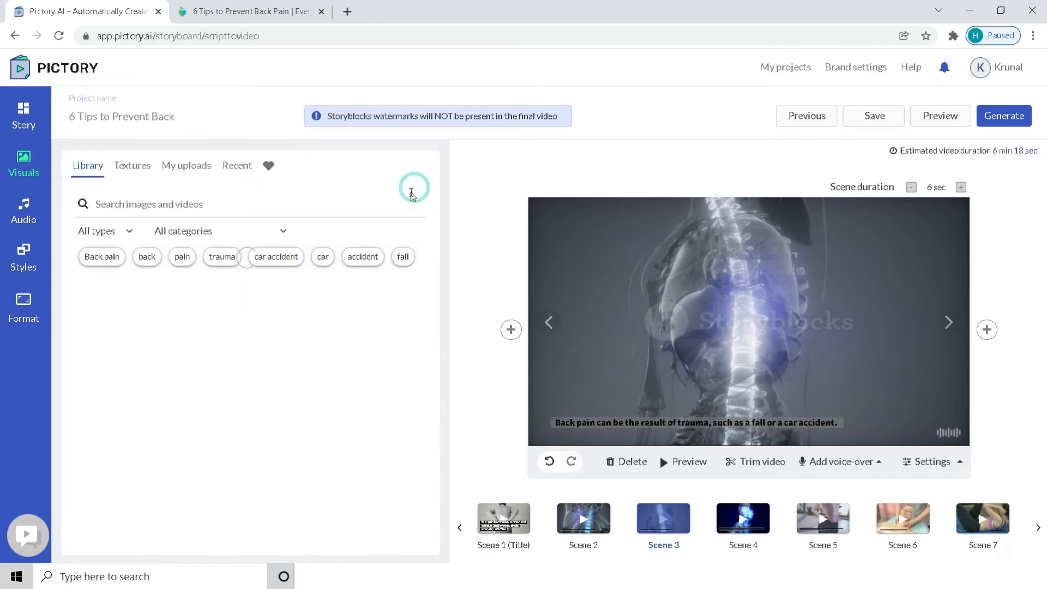
# Search the library for "car accident" again and apply the clip of two people inspecting the damaged blue car to scenes 3 and 4.
pyautogui.click(241, 203)
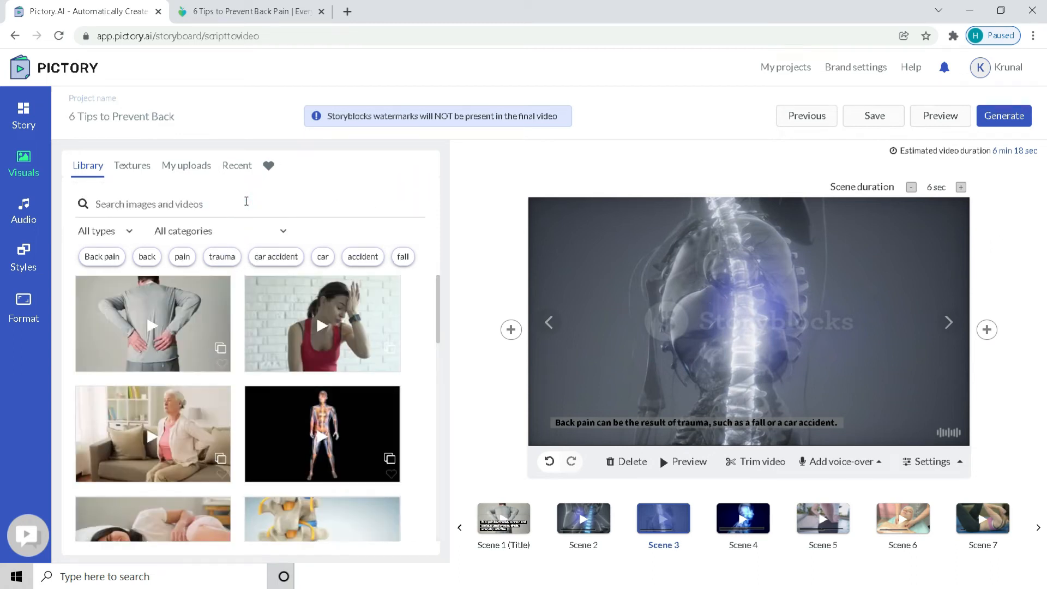
pyautogui.write('var')
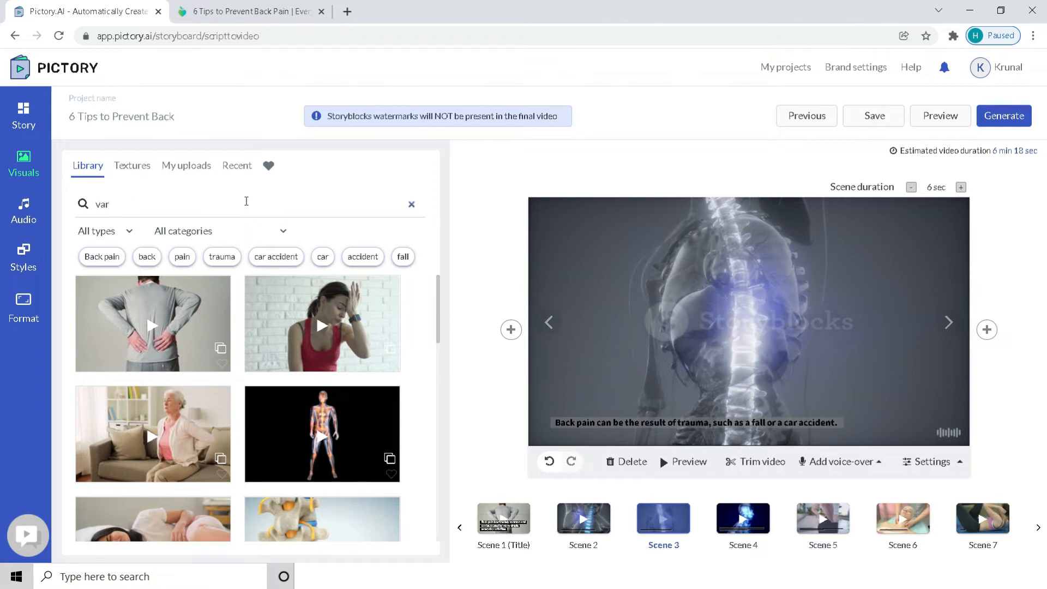
pyautogui.press('BackSpace')
pyautogui.press('BackSpace')
pyautogui.press('BackSpace')
pyautogui.write('car')
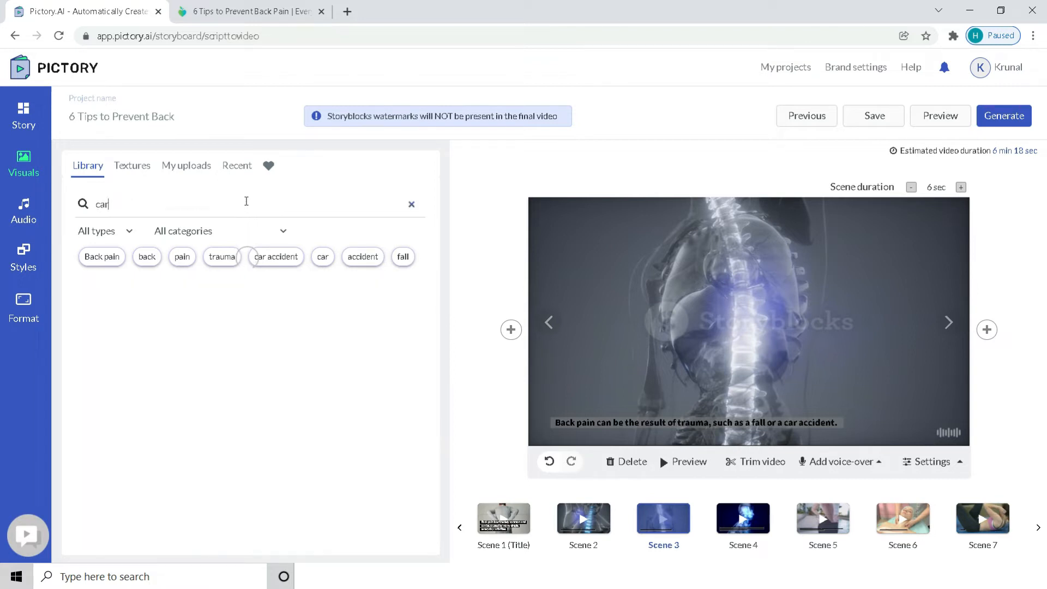
pyautogui.write(' accident')
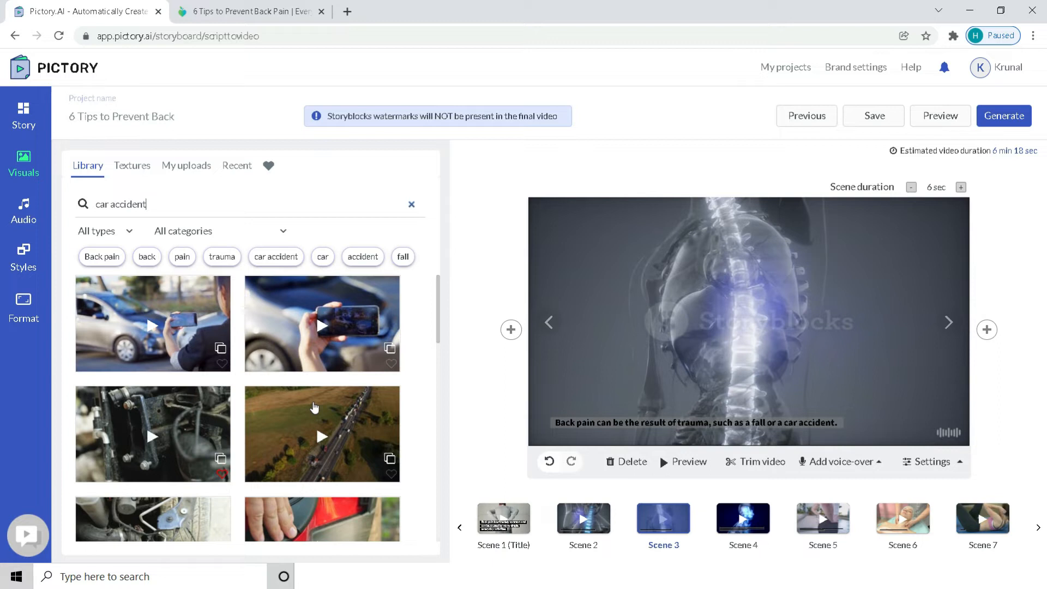
pyautogui.scroll(-1, 315, 406)
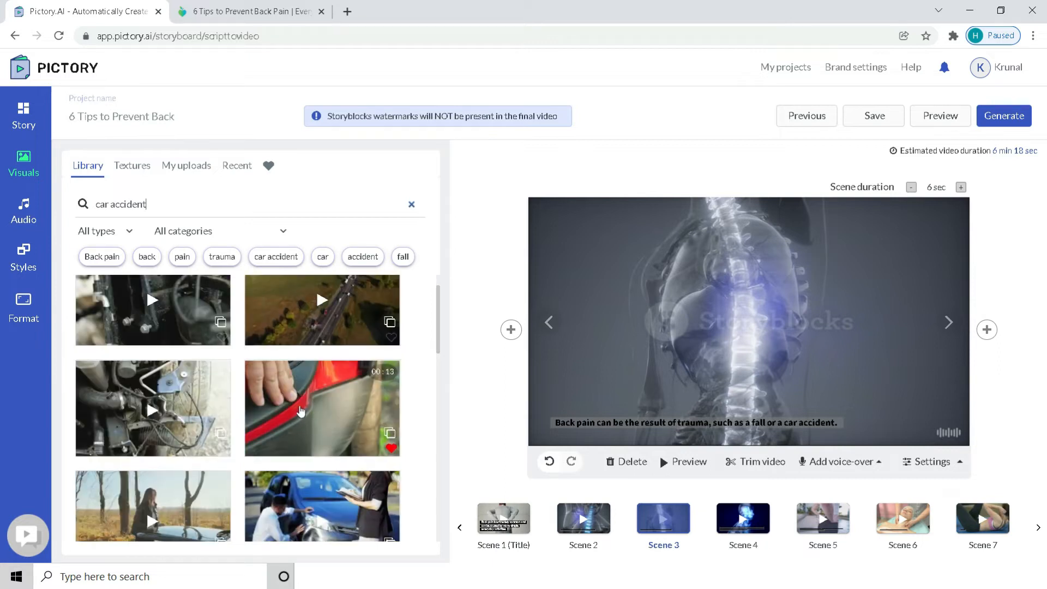
pyautogui.scroll(-1, 319, 495)
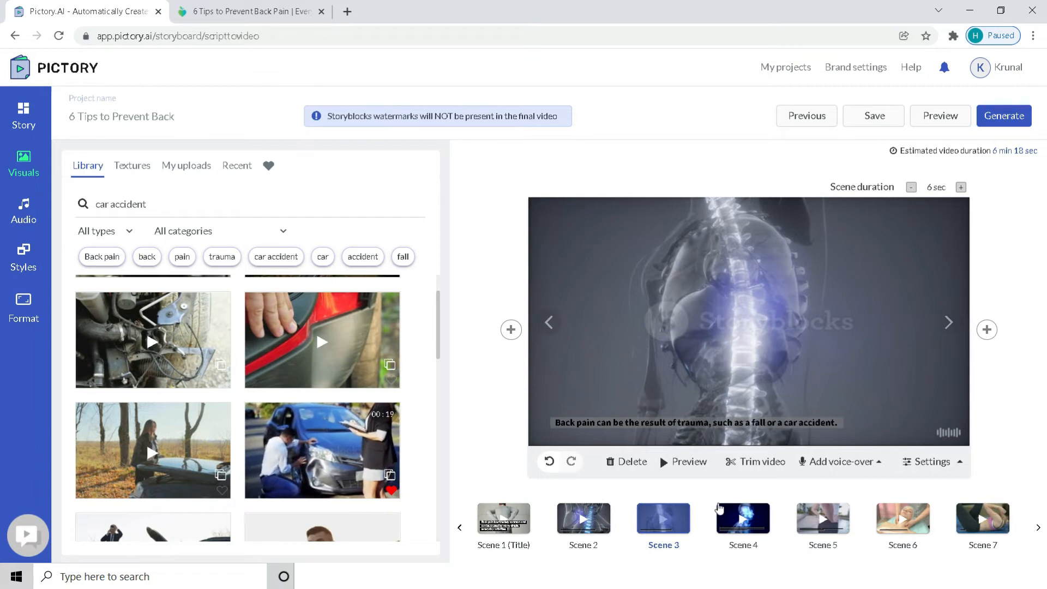
pyautogui.click(299, 434)
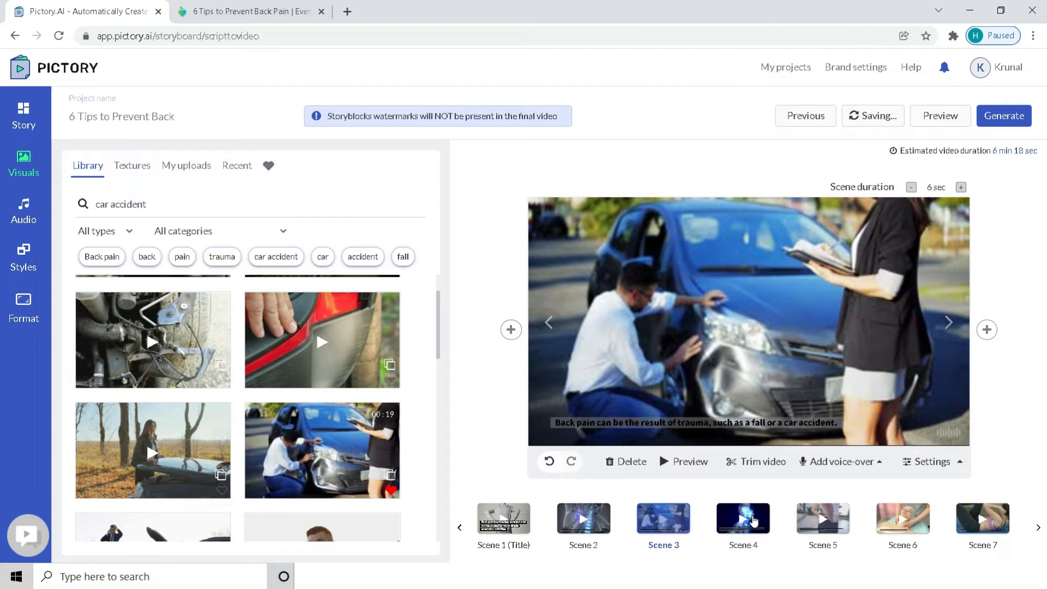
pyautogui.click(751, 526)
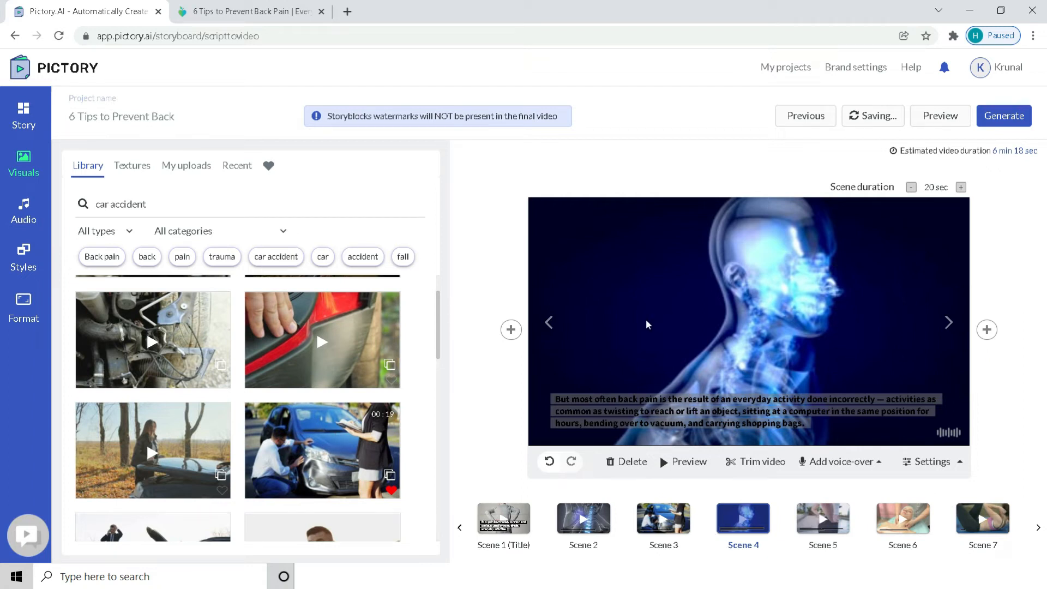
pyautogui.click(352, 447)
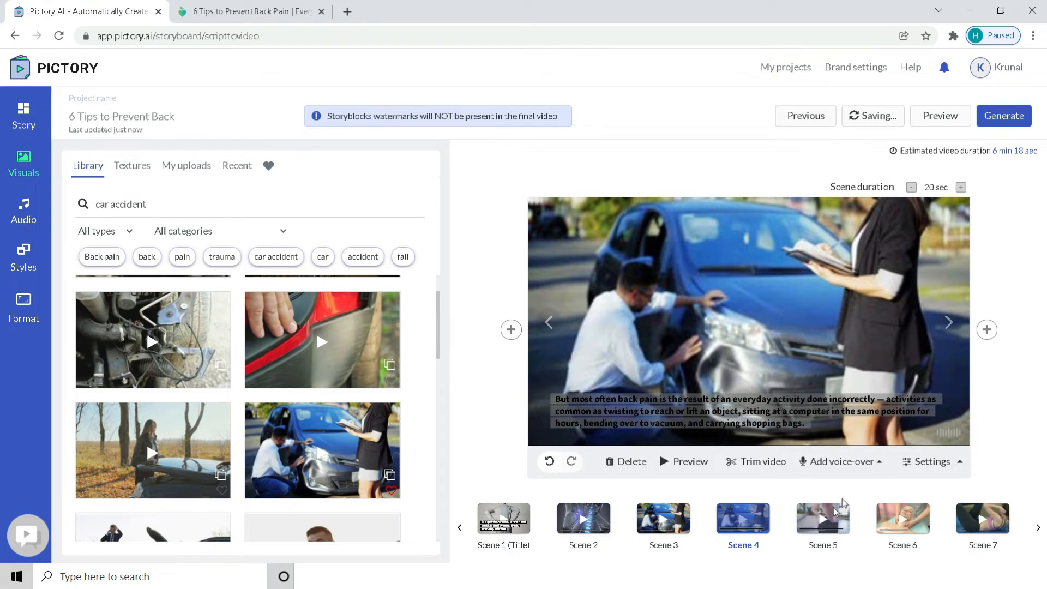
# Return to the storyboard's scene texts and close the article's browser tab.
pyautogui.click(23, 116)
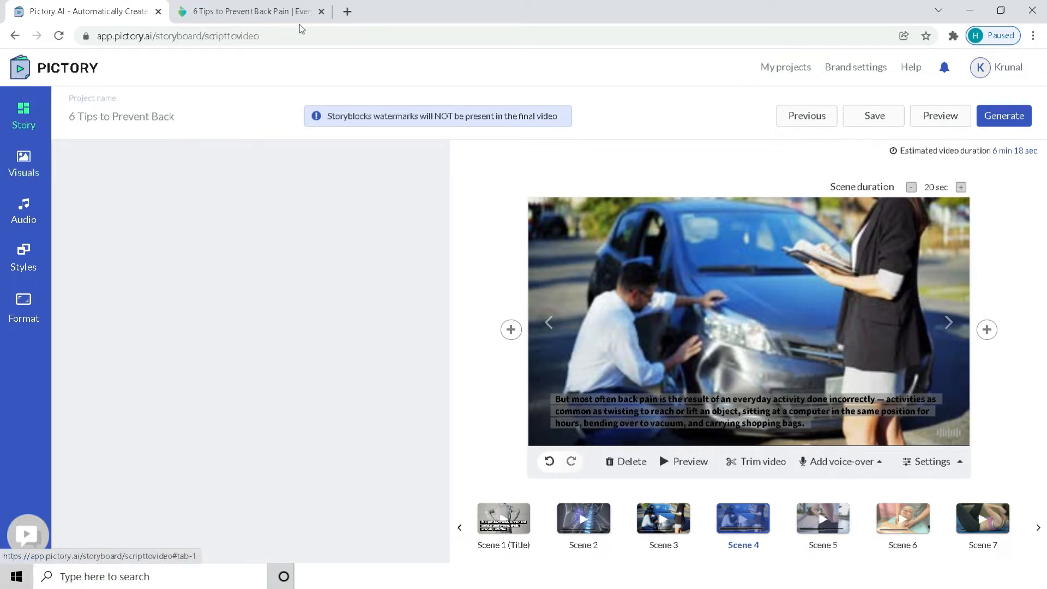
pyautogui.click(320, 12)
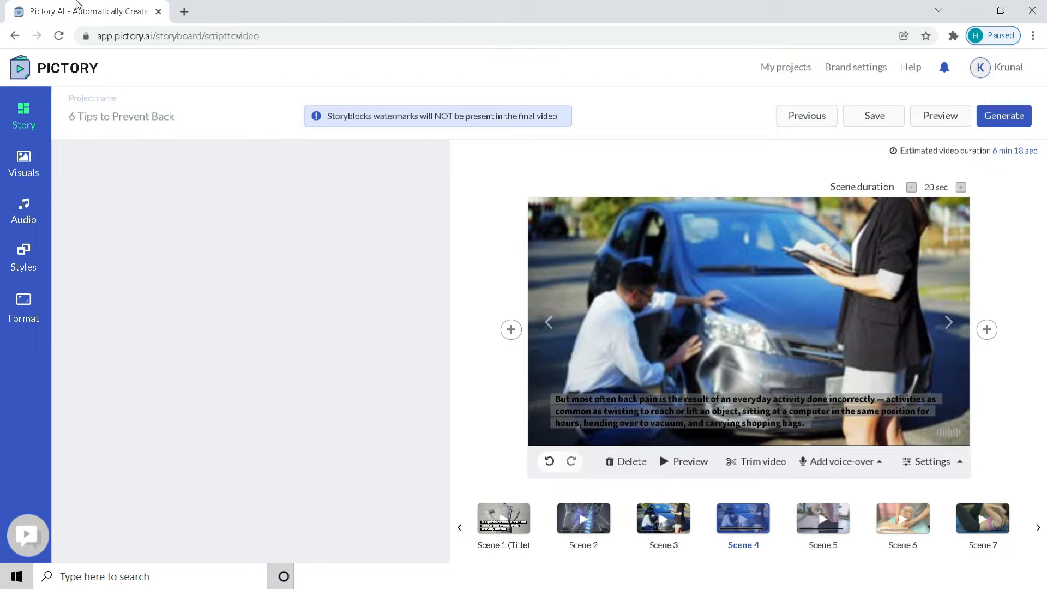
pyautogui.click(16, 129)
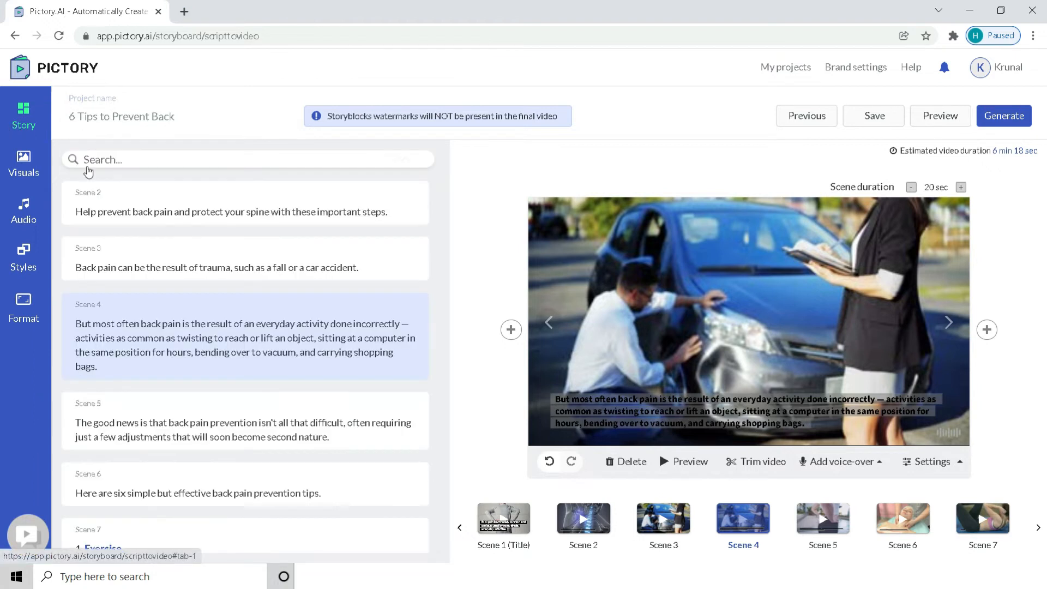
# Search the library for "food" limited to images and apply the cheese and charcuterie board picture to scene 14, "Eat right.".
pyautogui.scroll(-6, 222, 304)
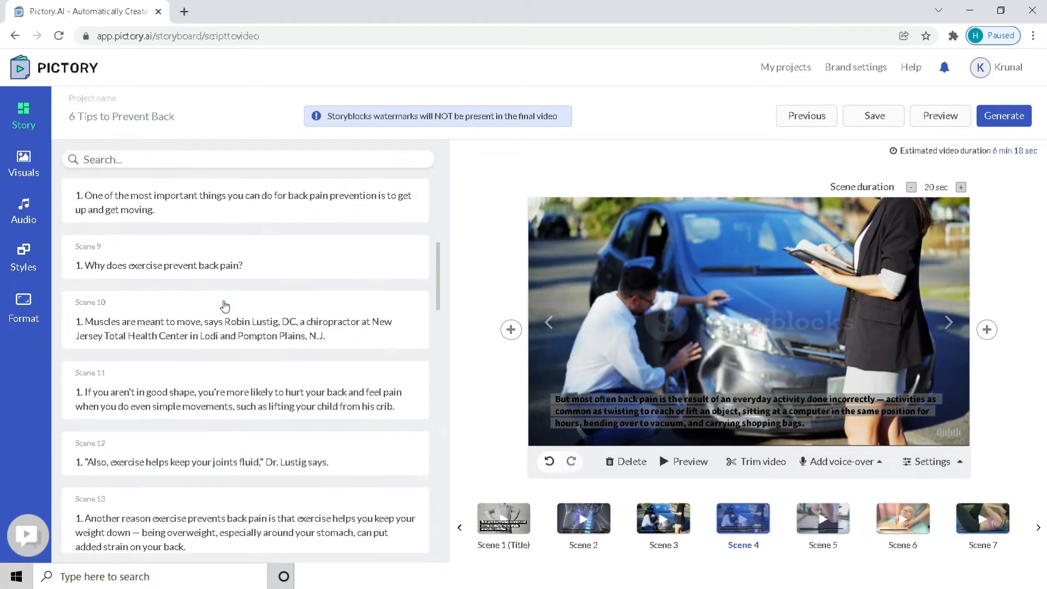
pyautogui.scroll(-5, 225, 305)
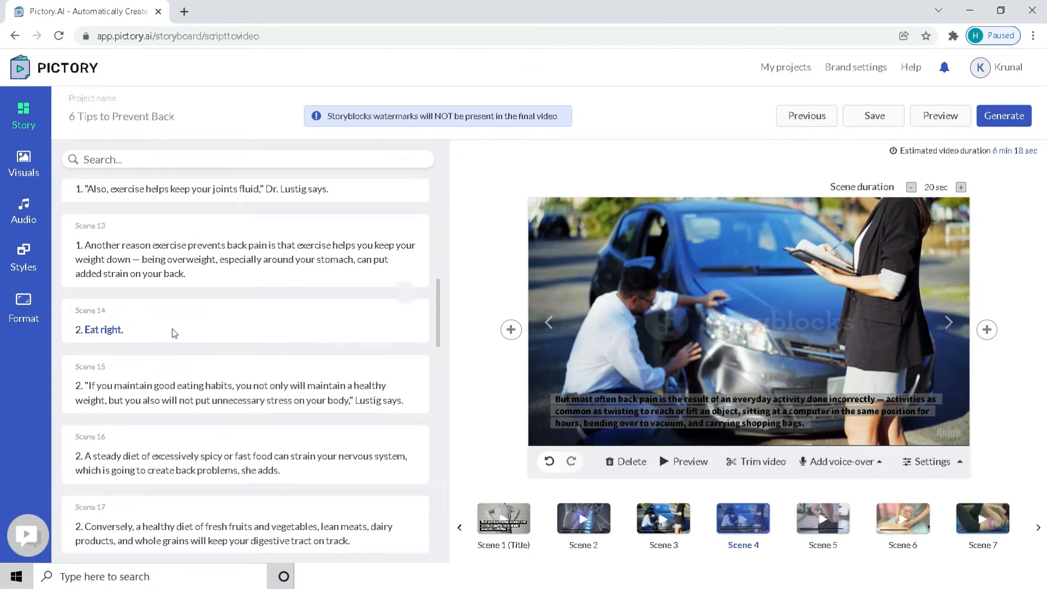
pyautogui.scroll(-1, 174, 333)
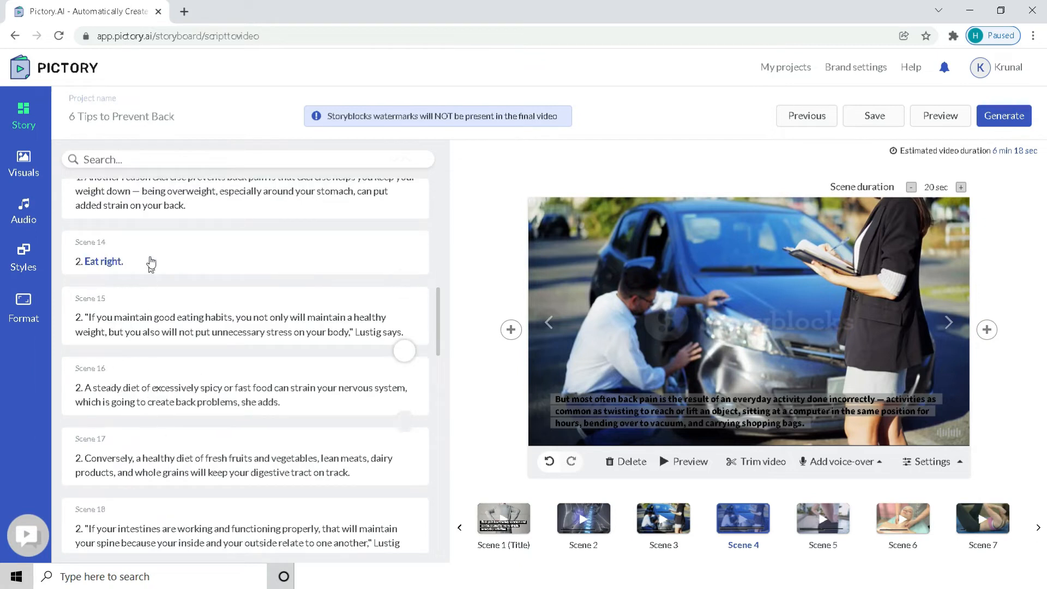
pyautogui.click(151, 263)
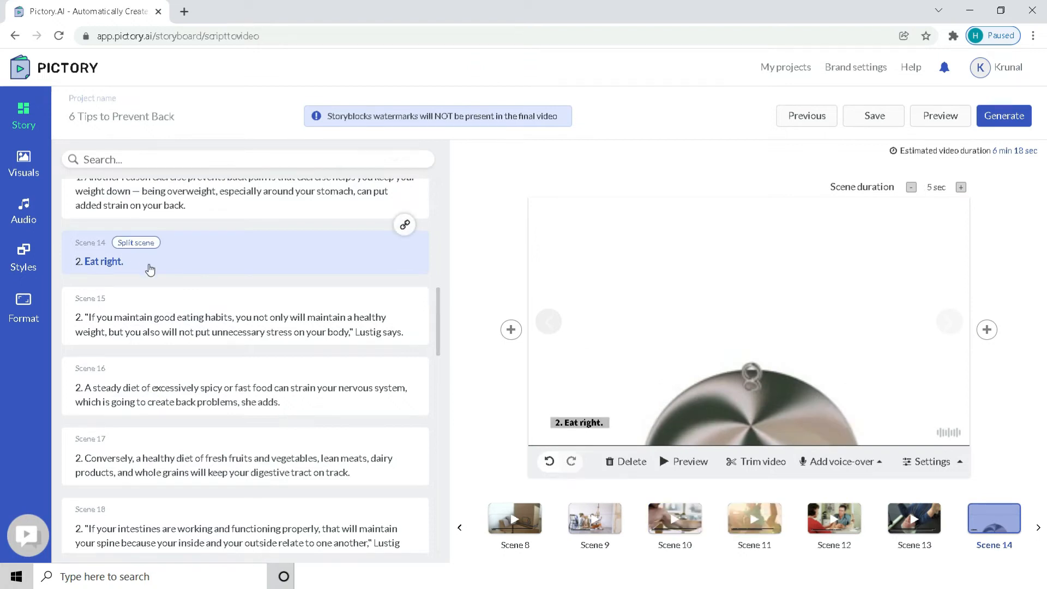
pyautogui.scroll(1, 150, 270)
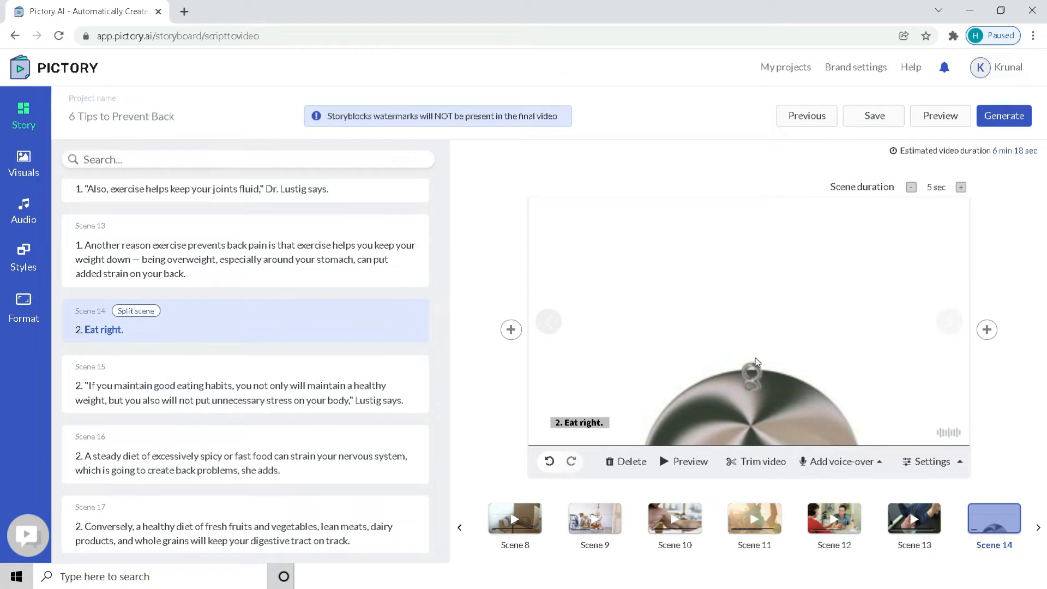
pyautogui.click(24, 171)
pyautogui.tripleClick(168, 198)
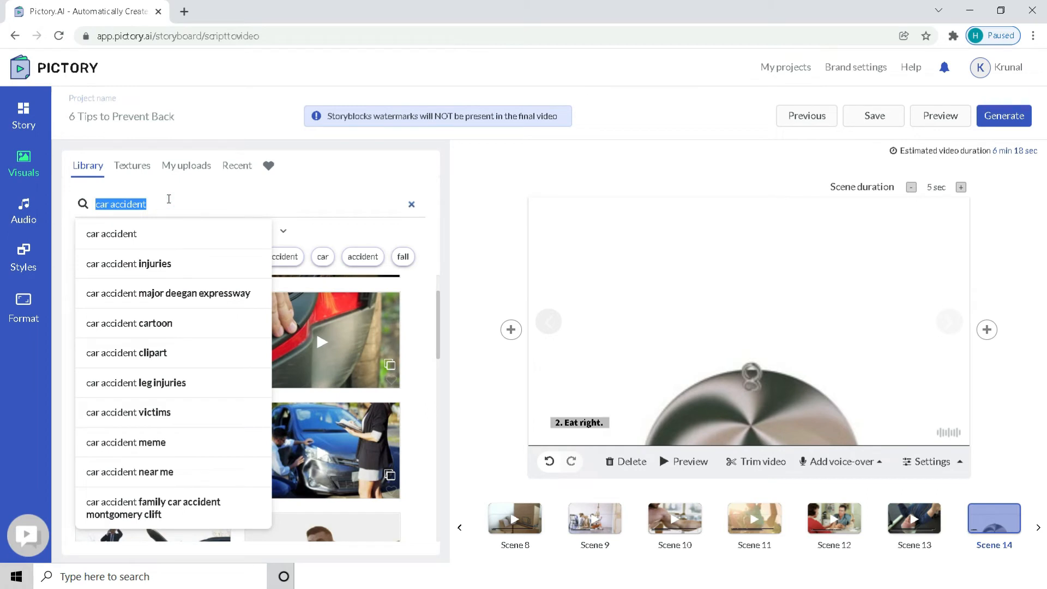
pyautogui.write('foo')
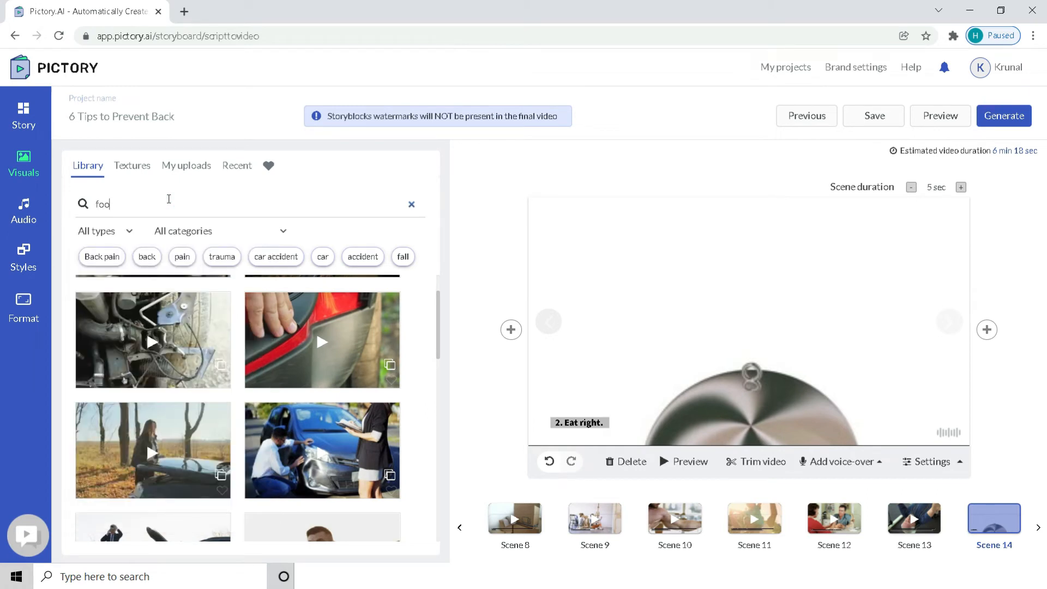
pyautogui.write('d')
pyautogui.press('Return')
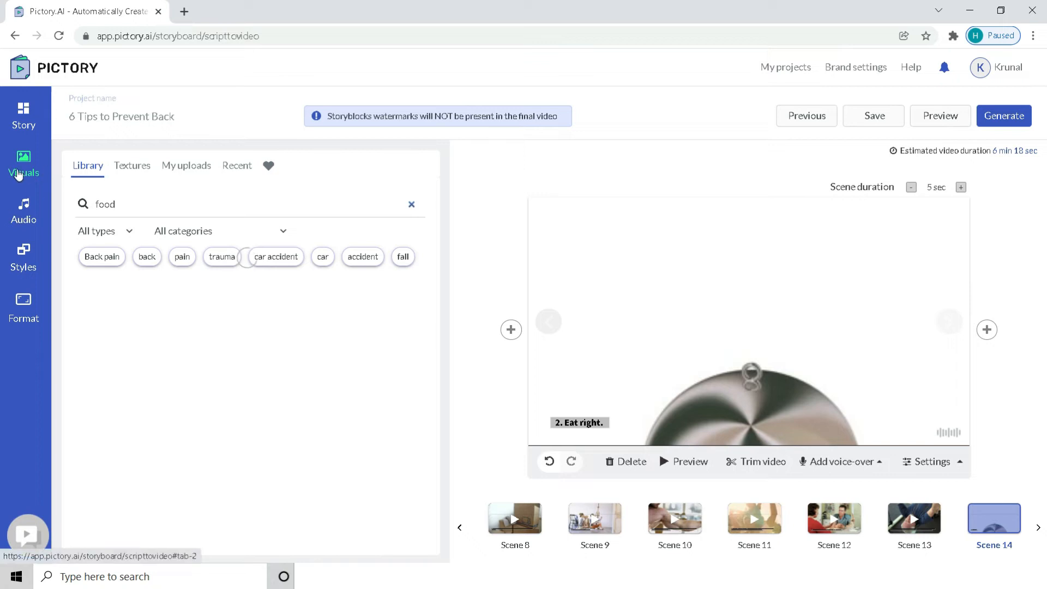
pyautogui.click(129, 231)
pyautogui.click(106, 268)
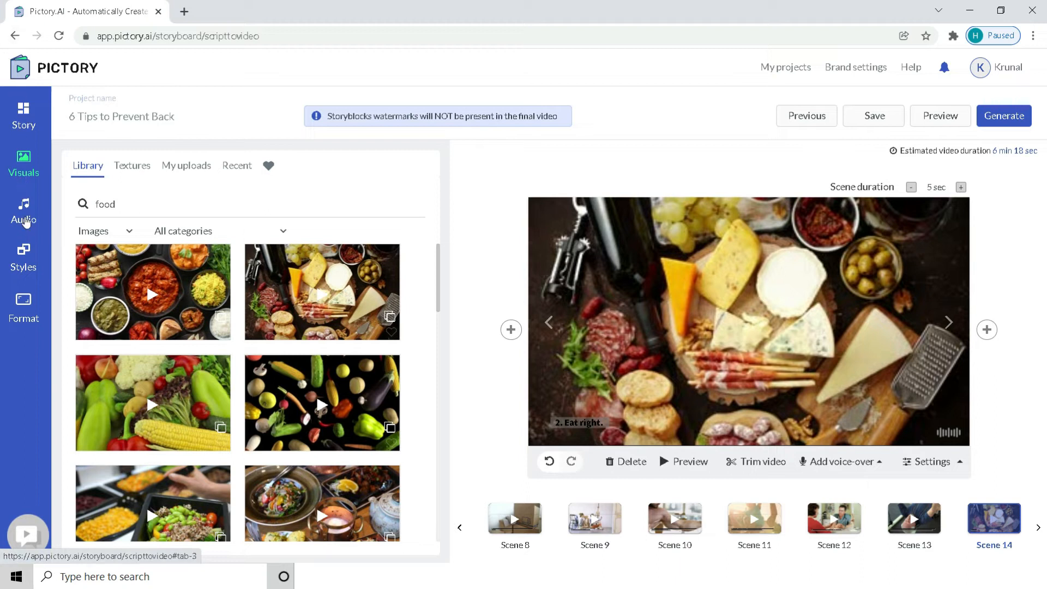
# Filter the background music library to tracks with the mood "Uplifting / Inspiring".
pyautogui.click(24, 221)
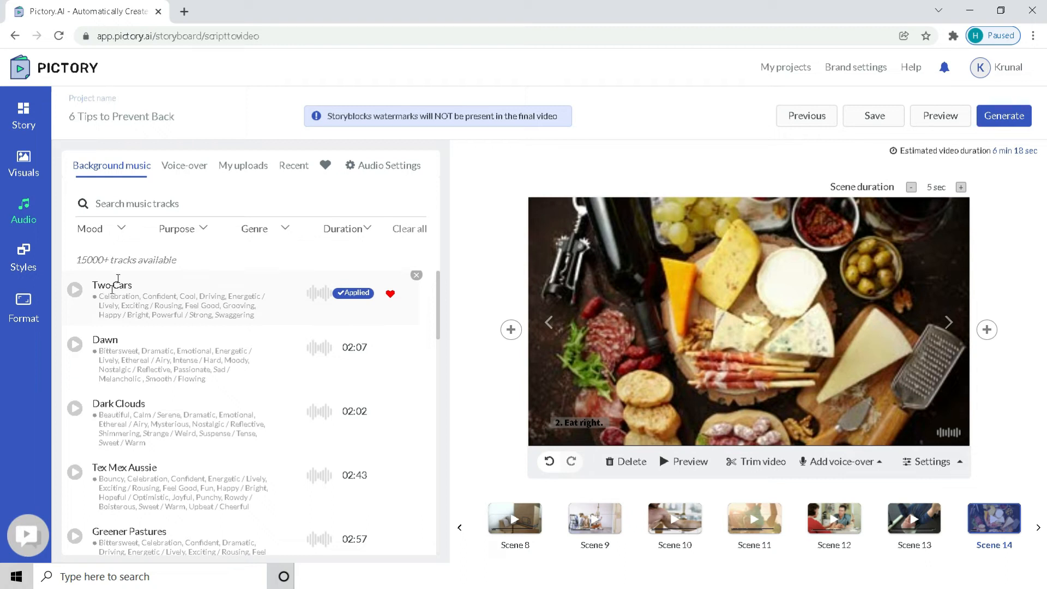
pyautogui.click(120, 236)
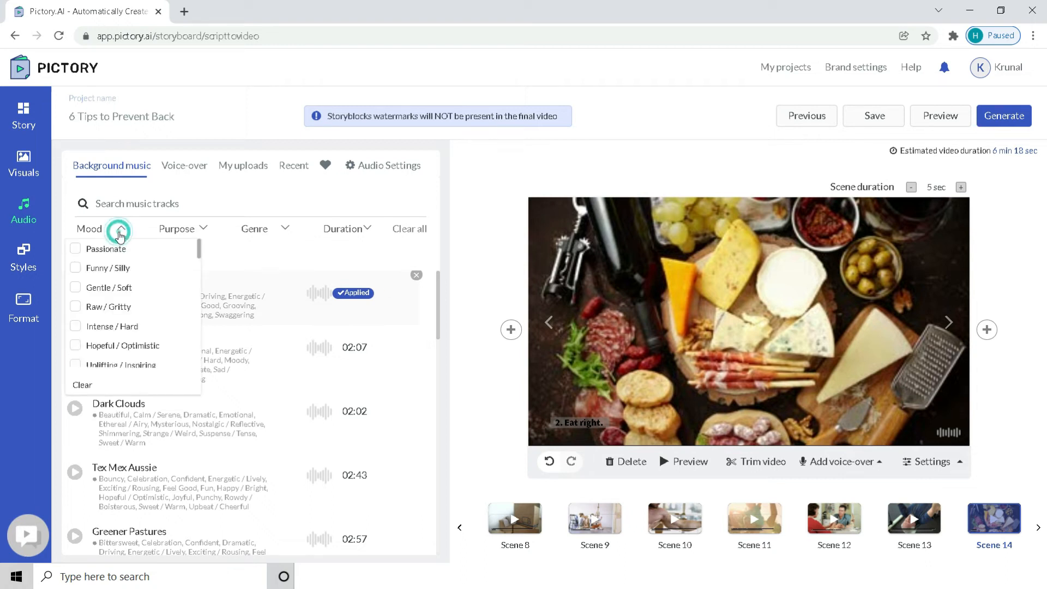
pyautogui.scroll(-1, 120, 293)
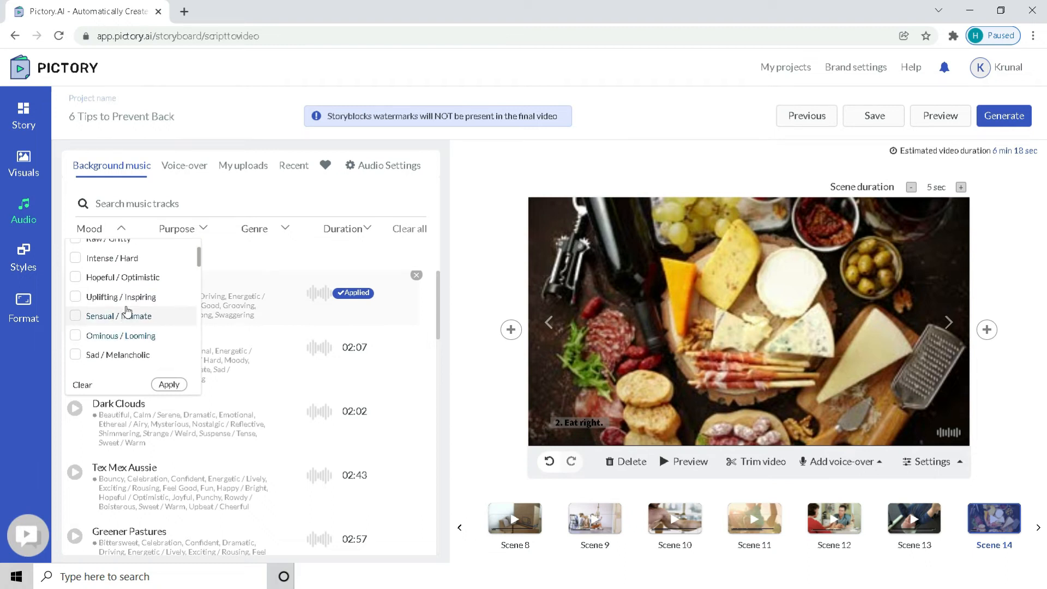
pyautogui.scroll(1, 127, 311)
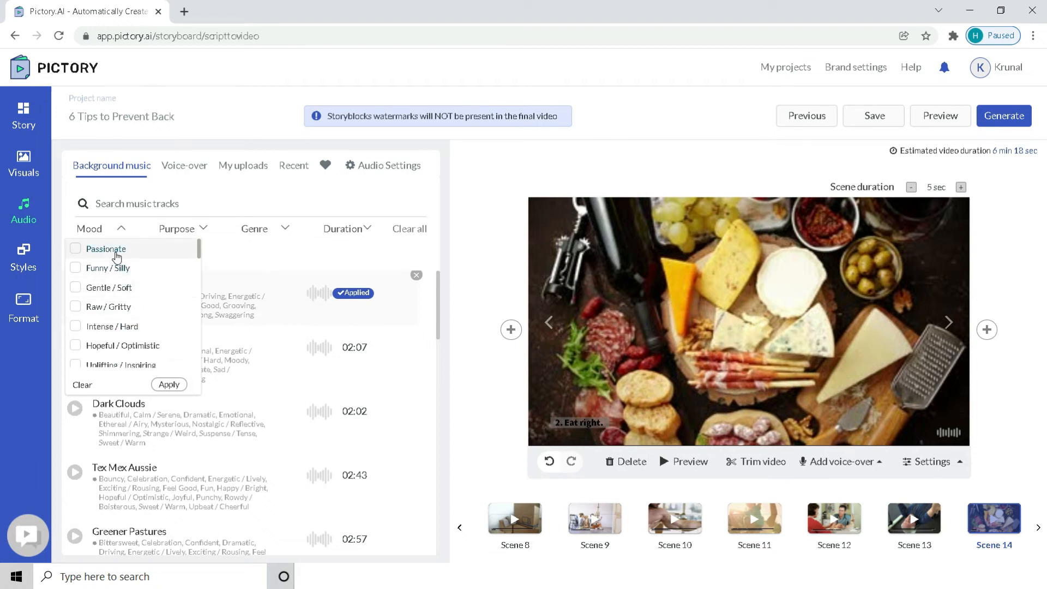
pyautogui.scroll(-1, 133, 330)
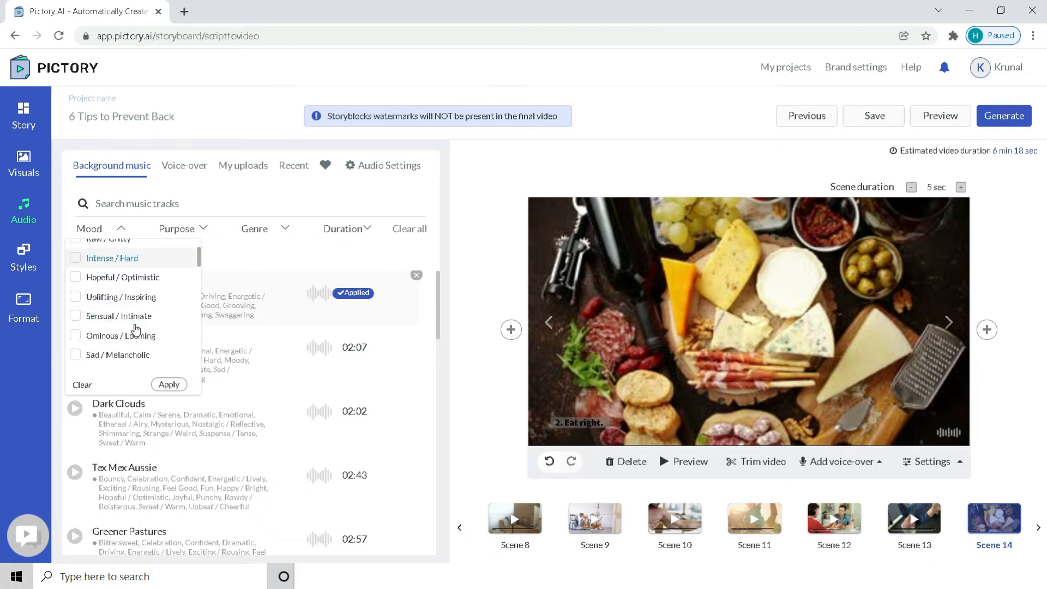
pyautogui.click(132, 302)
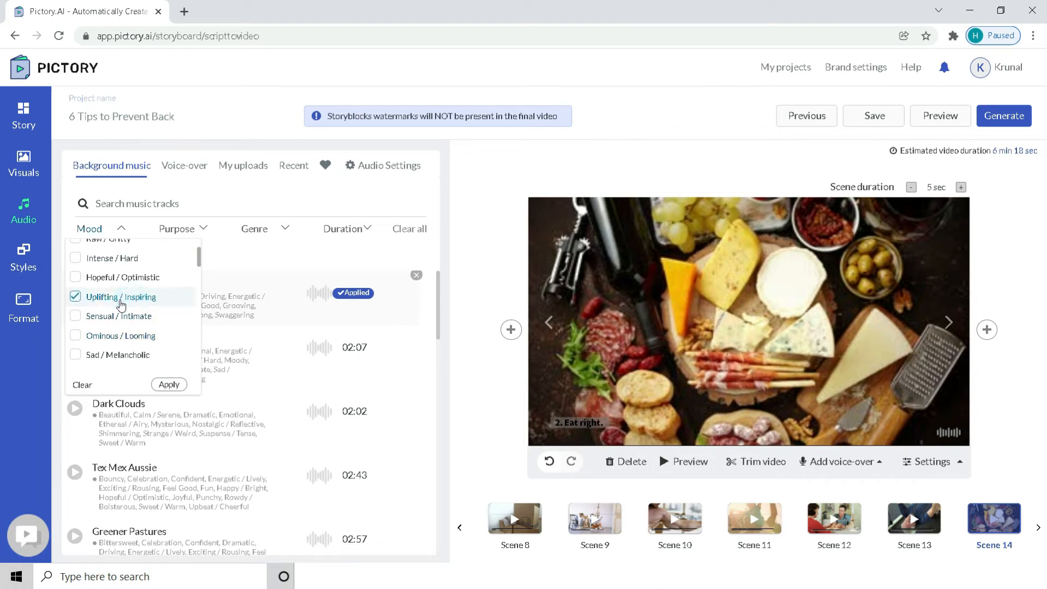
pyautogui.click(169, 384)
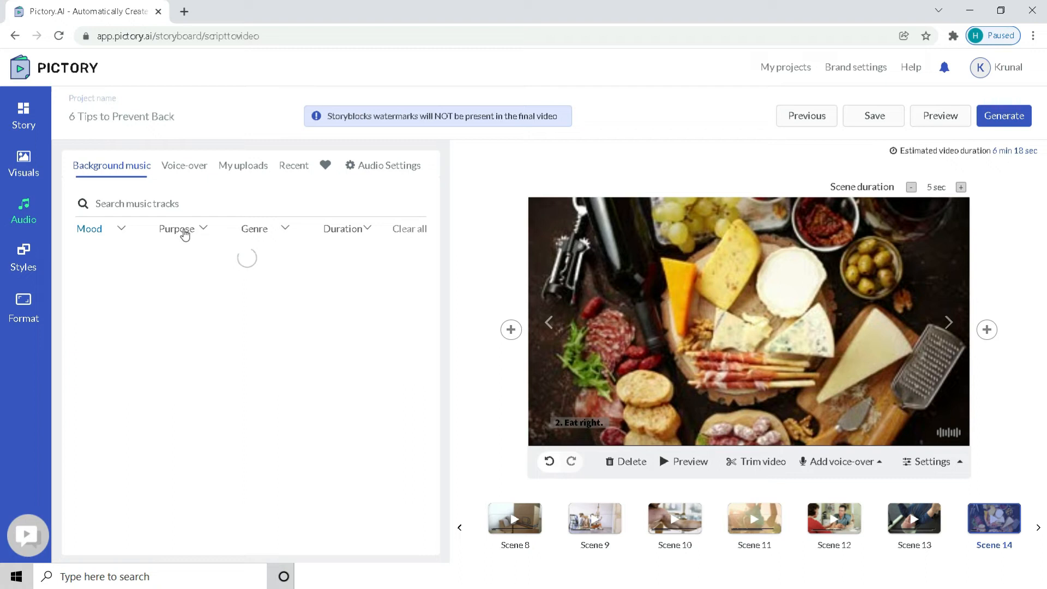
# Look through the available purpose and genre options for filtering the background music tracks.
pyautogui.click(116, 228)
pyautogui.click(115, 228)
pyautogui.click(197, 231)
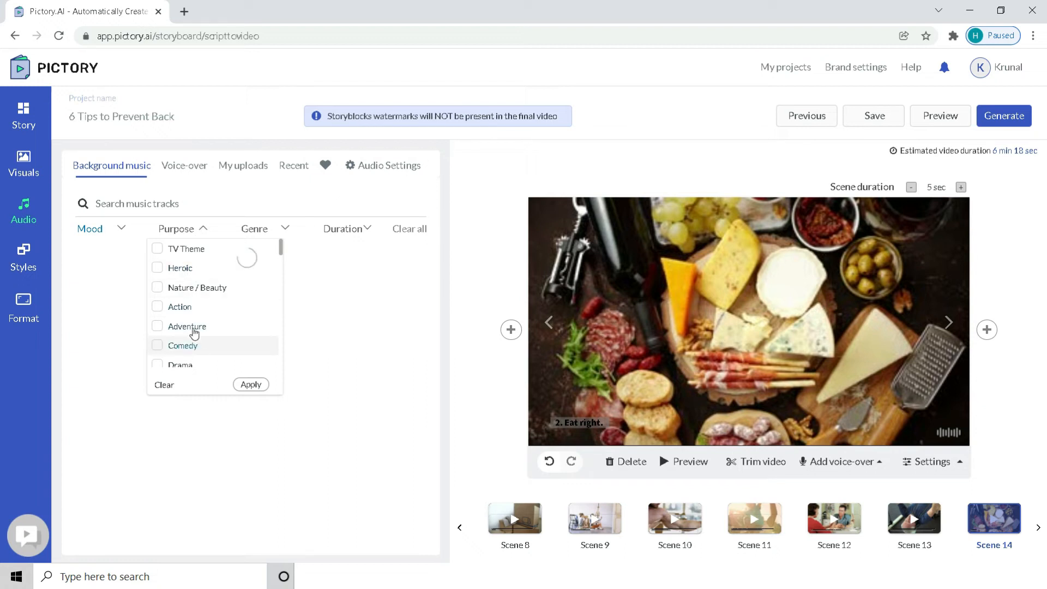
pyautogui.scroll(-2, 198, 322)
pyautogui.click(197, 228)
pyautogui.click(280, 229)
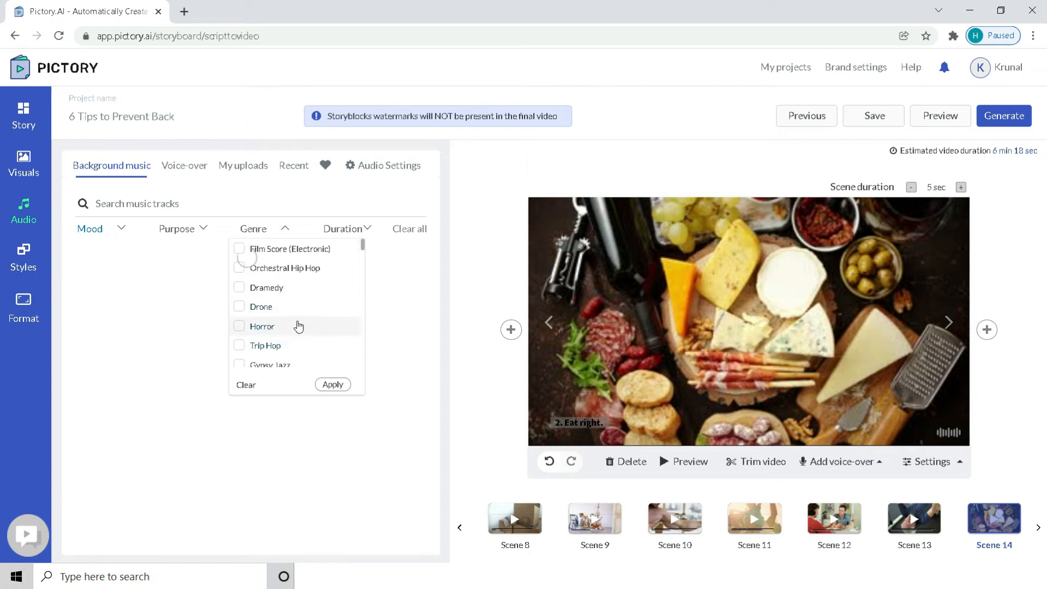
pyautogui.scroll(-1, 298, 326)
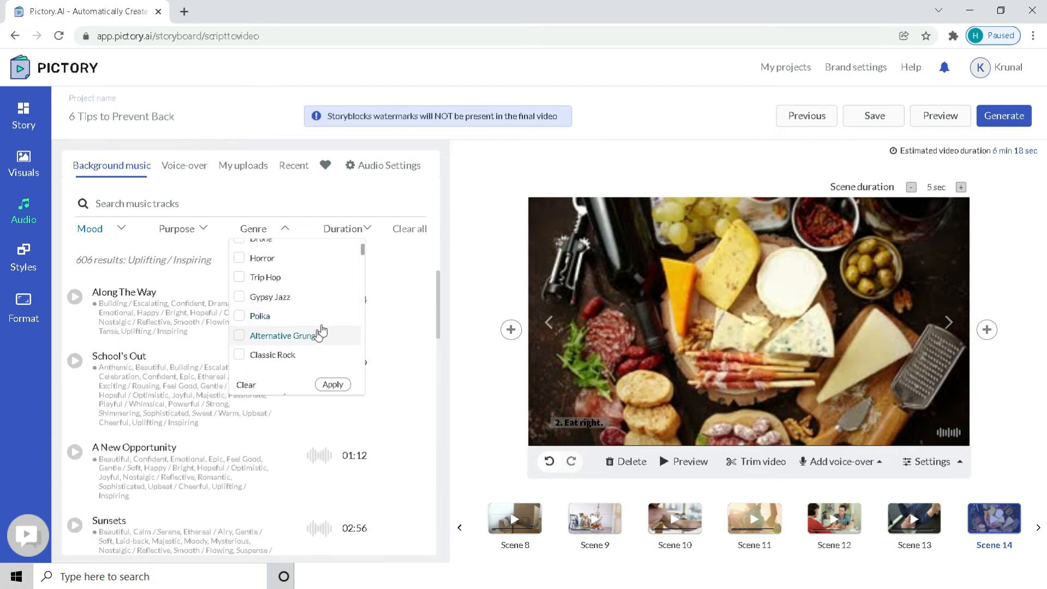
pyautogui.scroll(2, 323, 322)
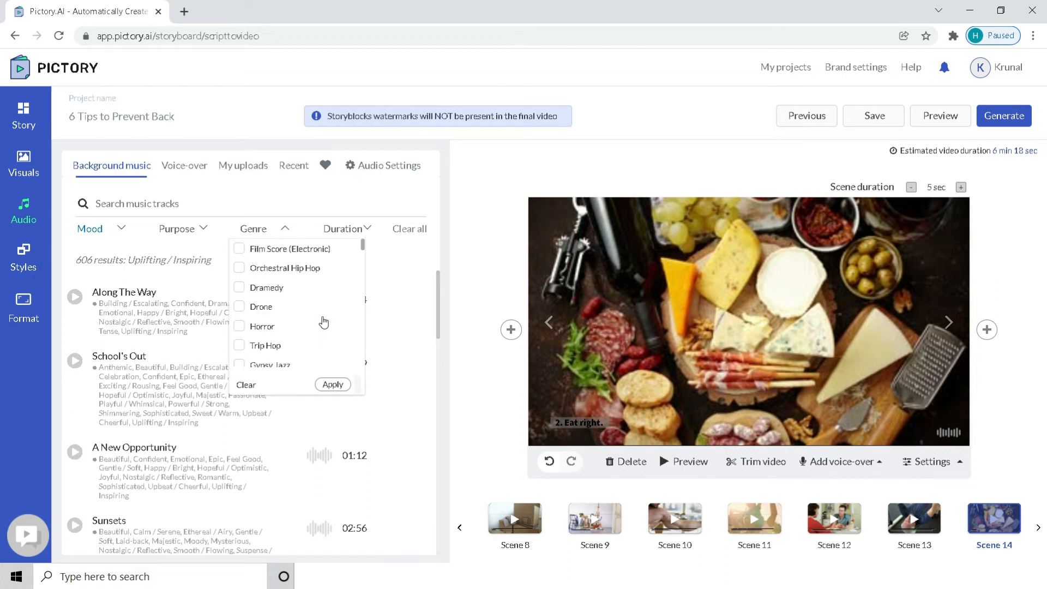
pyautogui.click(277, 229)
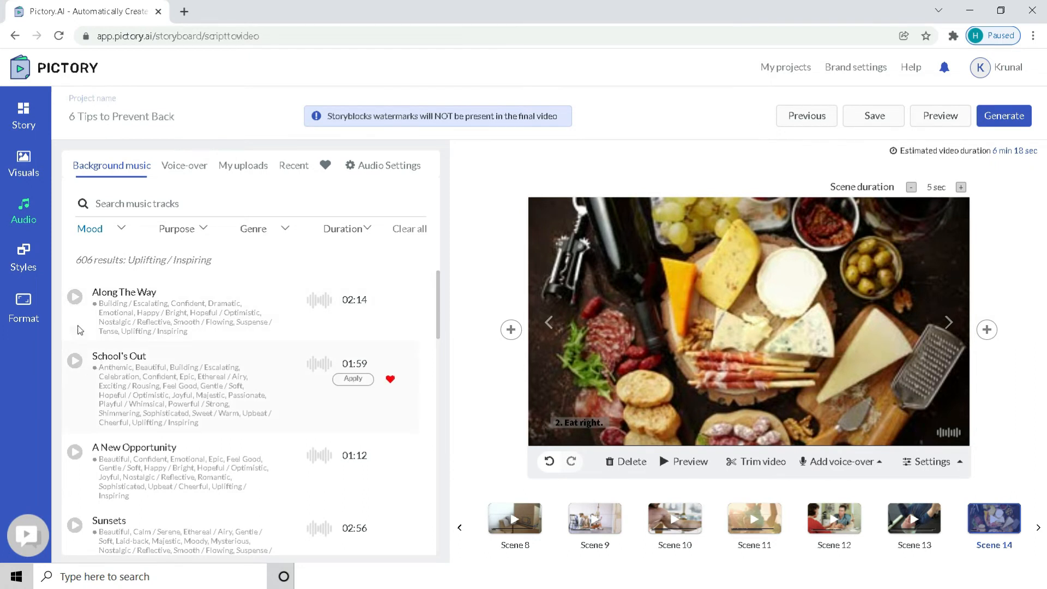
# Preview the track "Along The Way", apply it as background music and set the background music volume to 10%.
pyautogui.click(74, 298)
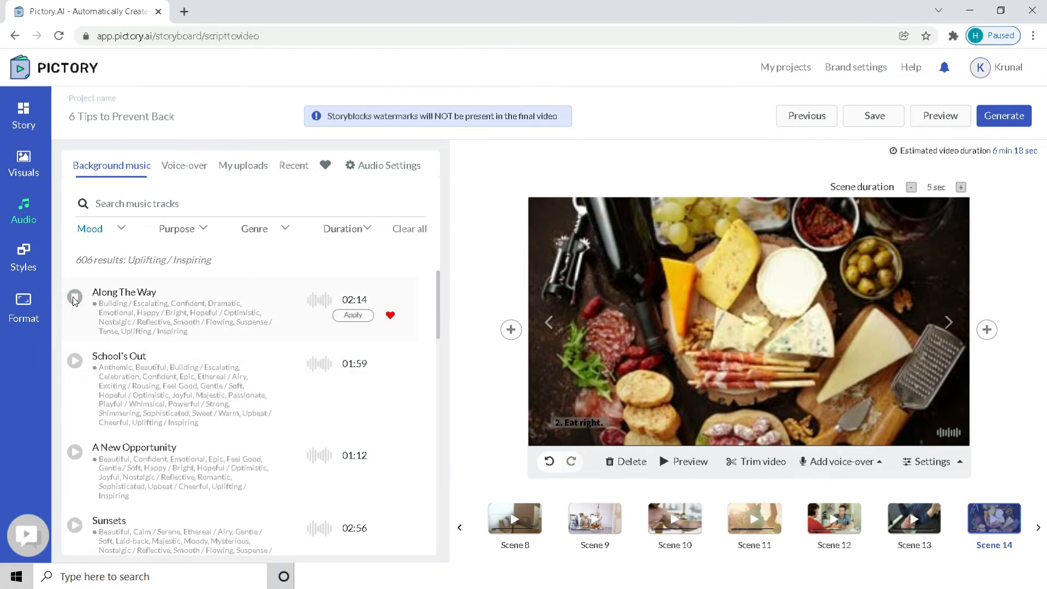
pyautogui.moveTo(350, 322)
pyautogui.click(354, 316)
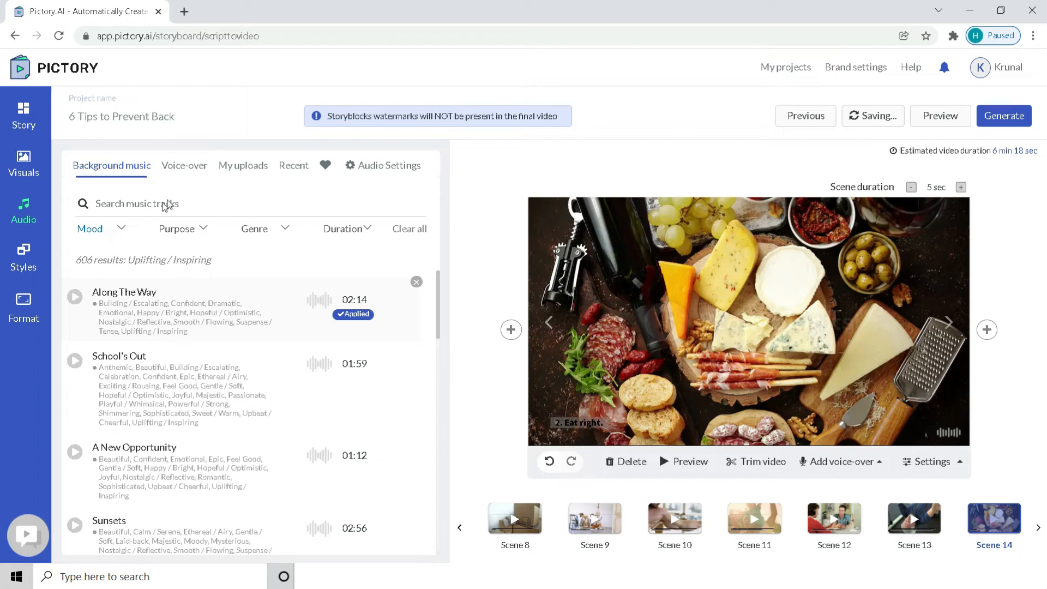
pyautogui.click(374, 172)
pyautogui.moveTo(398, 226); pyautogui.dragTo(198, 237)
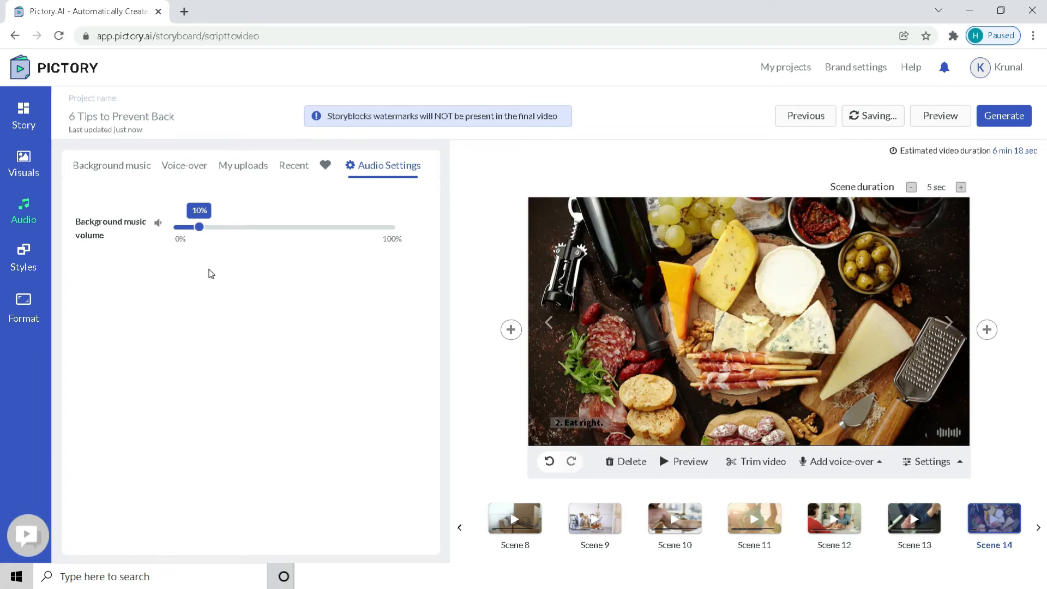
# Preview the US English voice-over samples Matthew, Justin and Ivy, and apply the Matthew, male voice to the video.
pyautogui.click(171, 166)
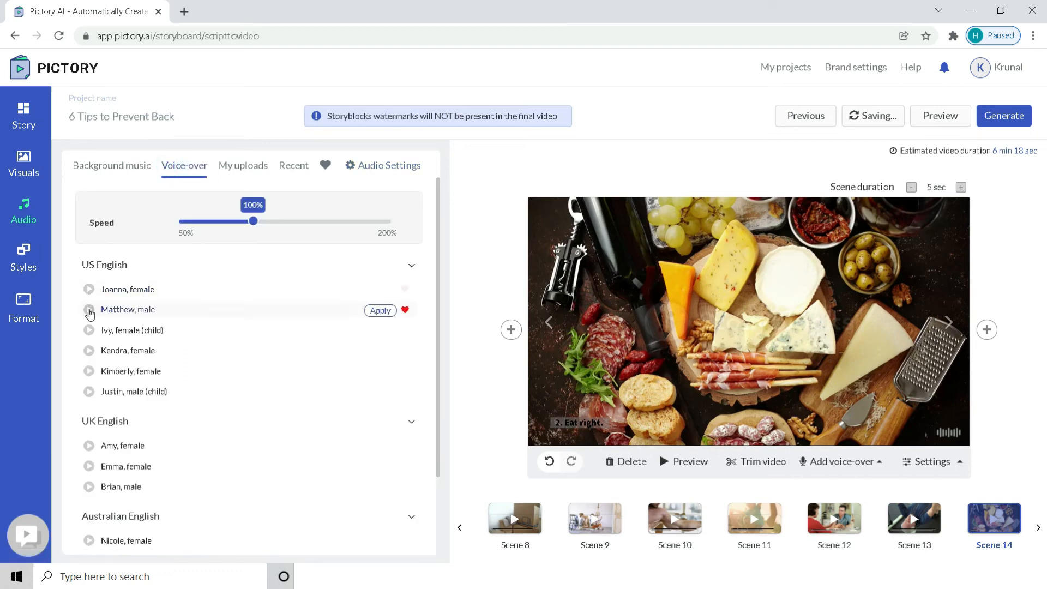
pyautogui.click(90, 311)
pyautogui.scroll(-2, 168, 327)
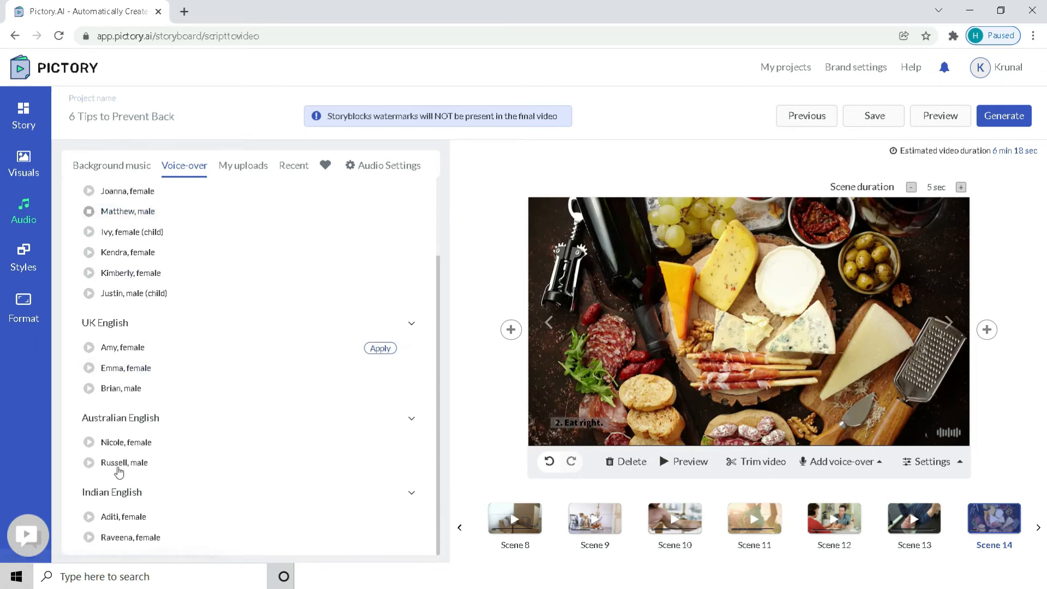
pyautogui.scroll(2, 126, 490)
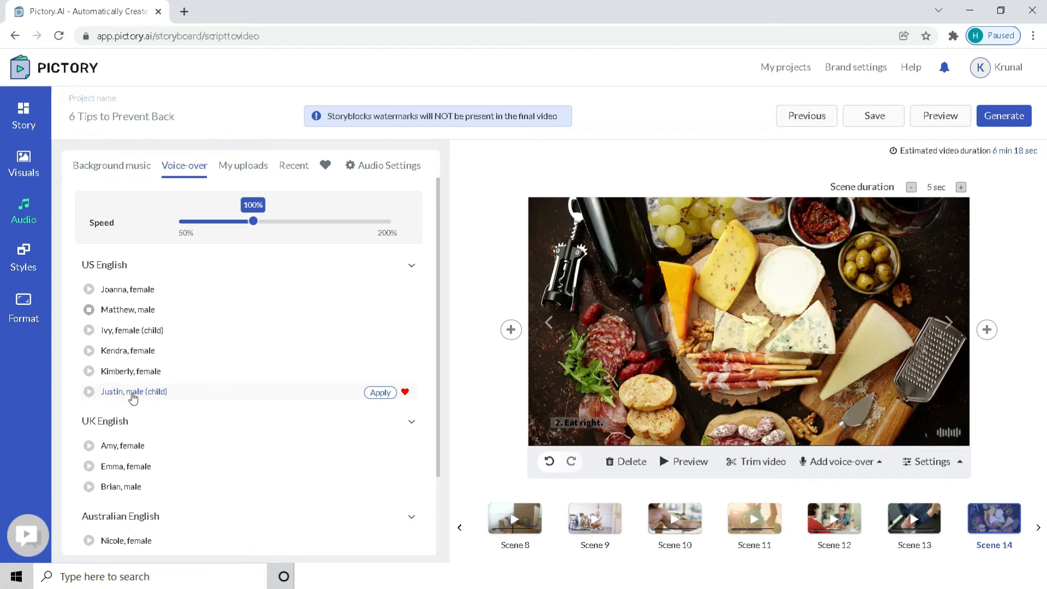
pyautogui.click(88, 391)
pyautogui.click(88, 333)
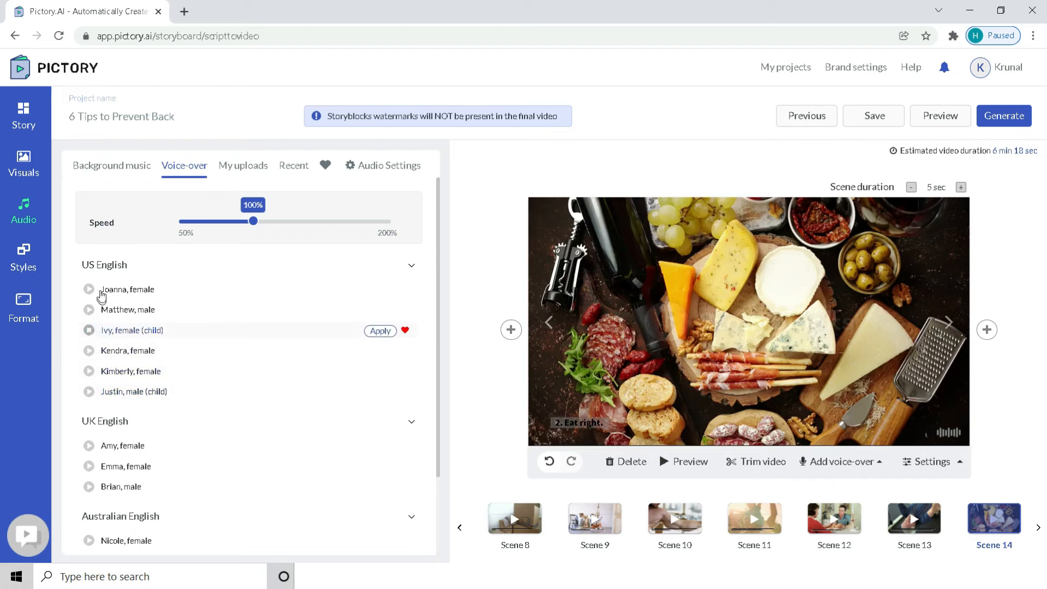
pyautogui.scroll(-1, 112, 278)
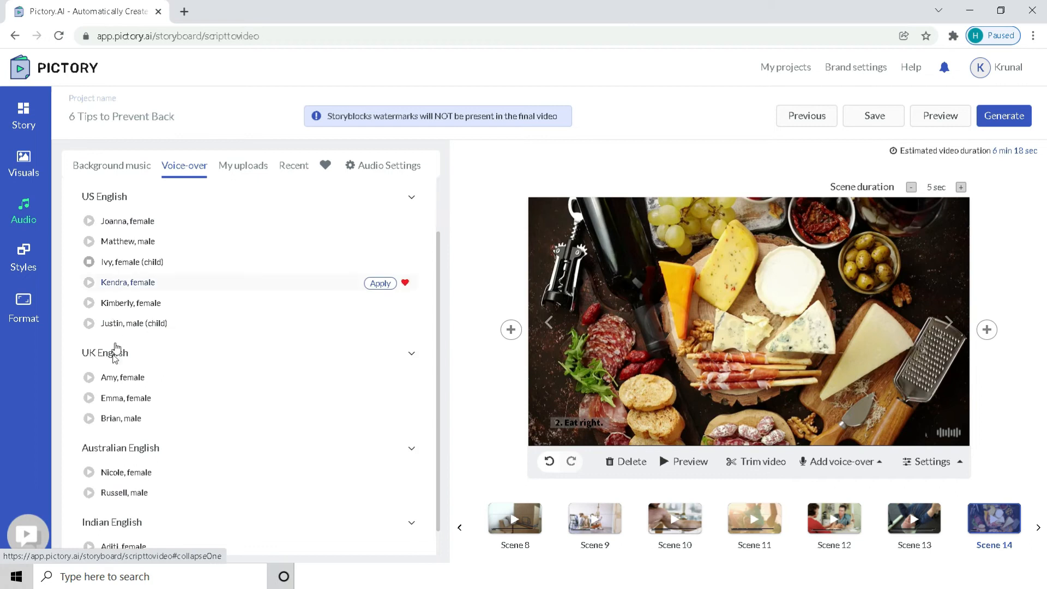
pyautogui.scroll(-1, 109, 363)
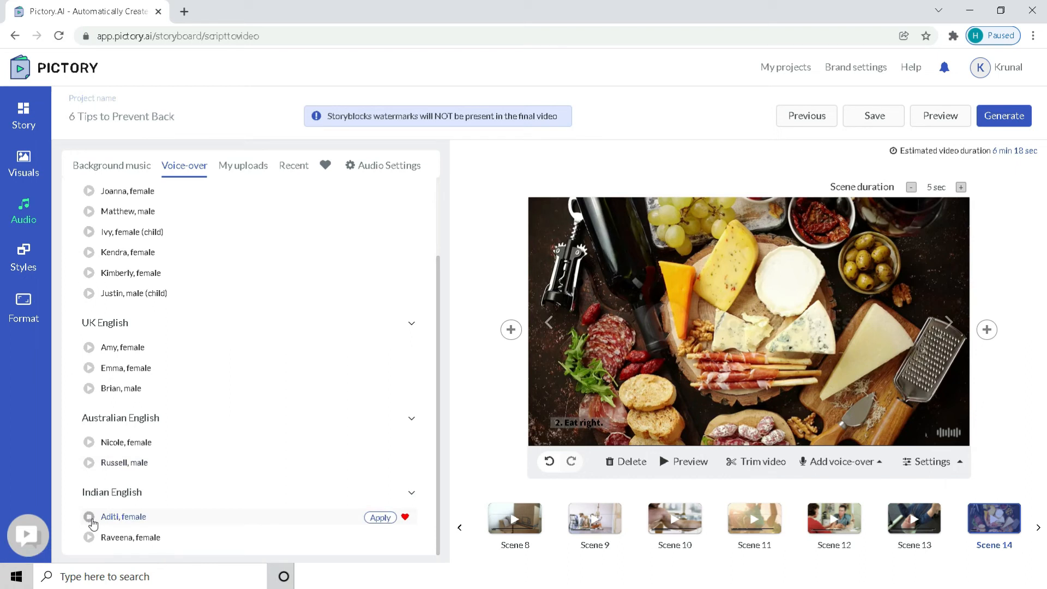
pyautogui.scroll(2, 169, 355)
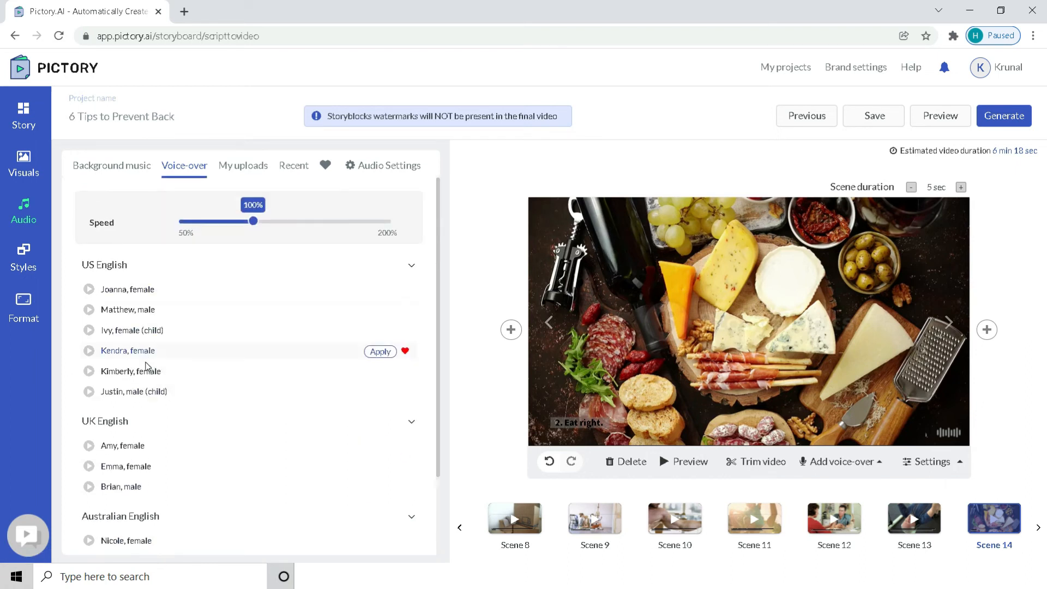
pyautogui.click(88, 309)
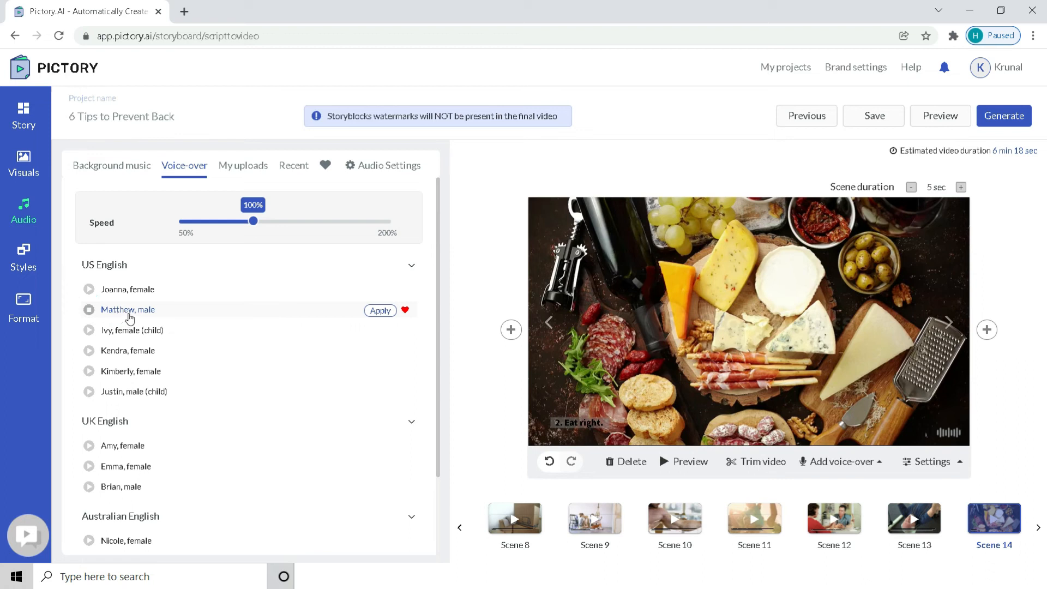
pyautogui.click(376, 310)
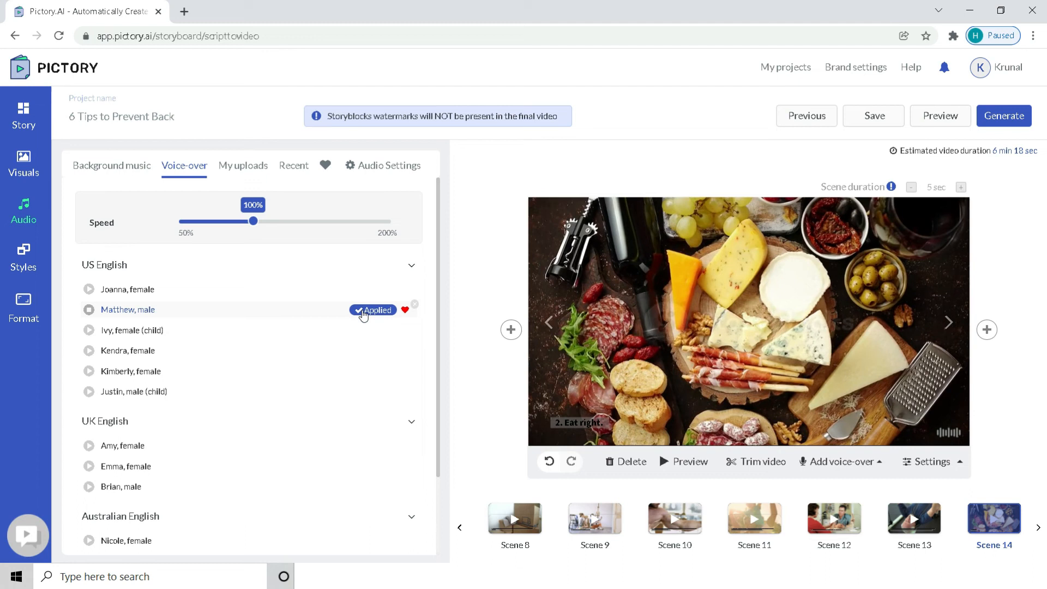
# Check the upload area for own voice-over files and return to the background music.
pyautogui.click(258, 175)
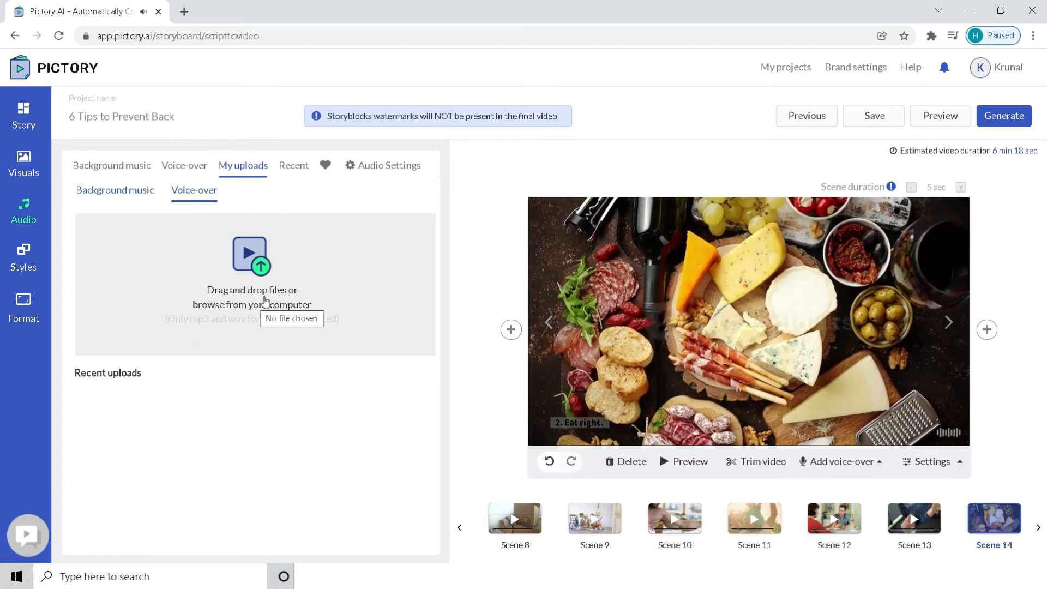
pyautogui.click(112, 160)
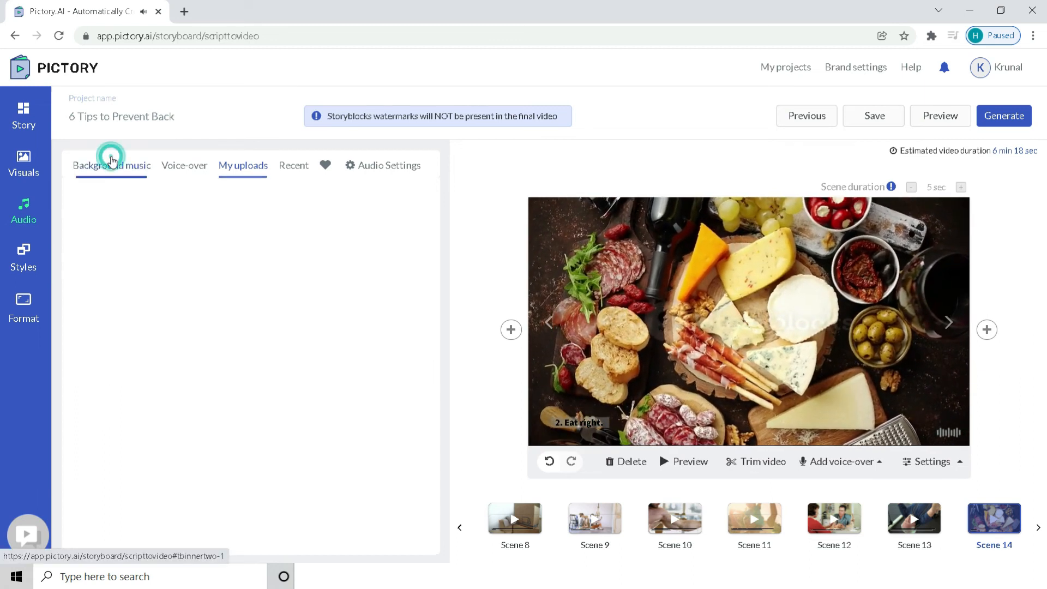
# Browse the video's style themes and try Theme 7 with the snowy berries and Theme 8 with the balloons.
pyautogui.click(26, 258)
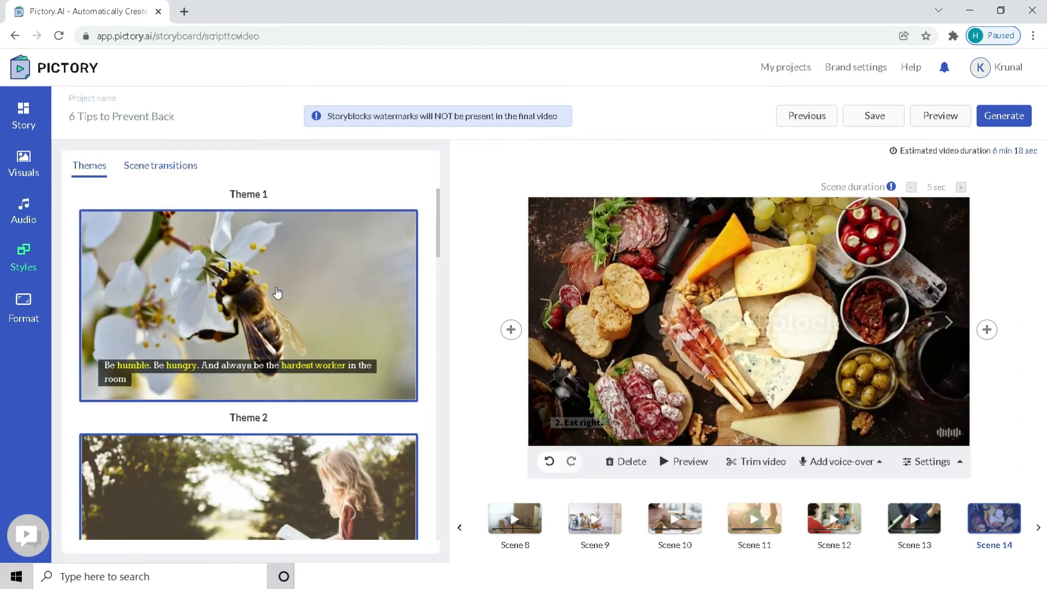
pyautogui.scroll(-10, 277, 293)
pyautogui.scroll(-4, 289, 333)
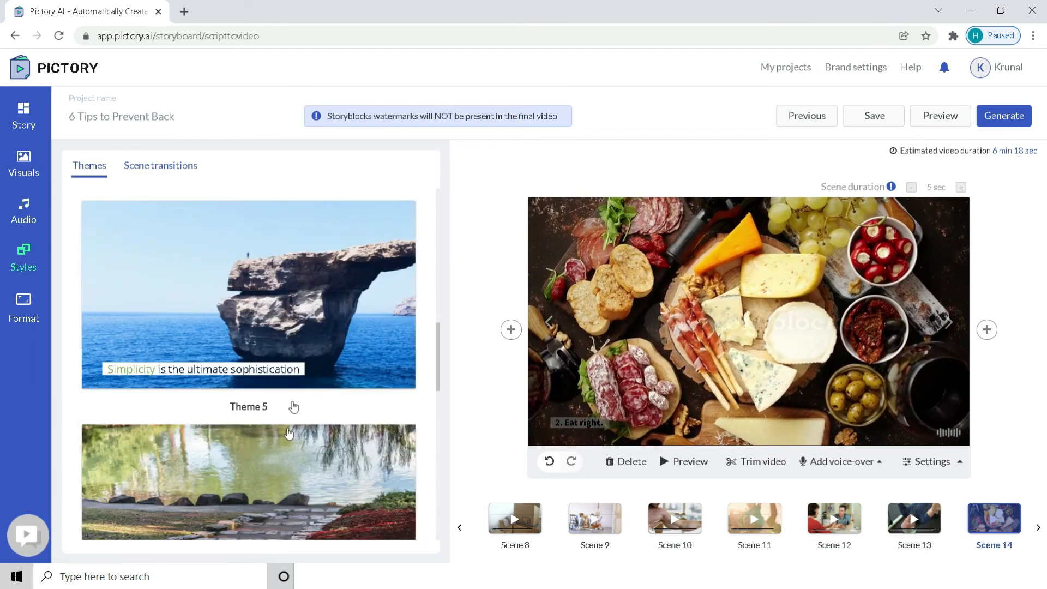
pyautogui.scroll(-6, 305, 414)
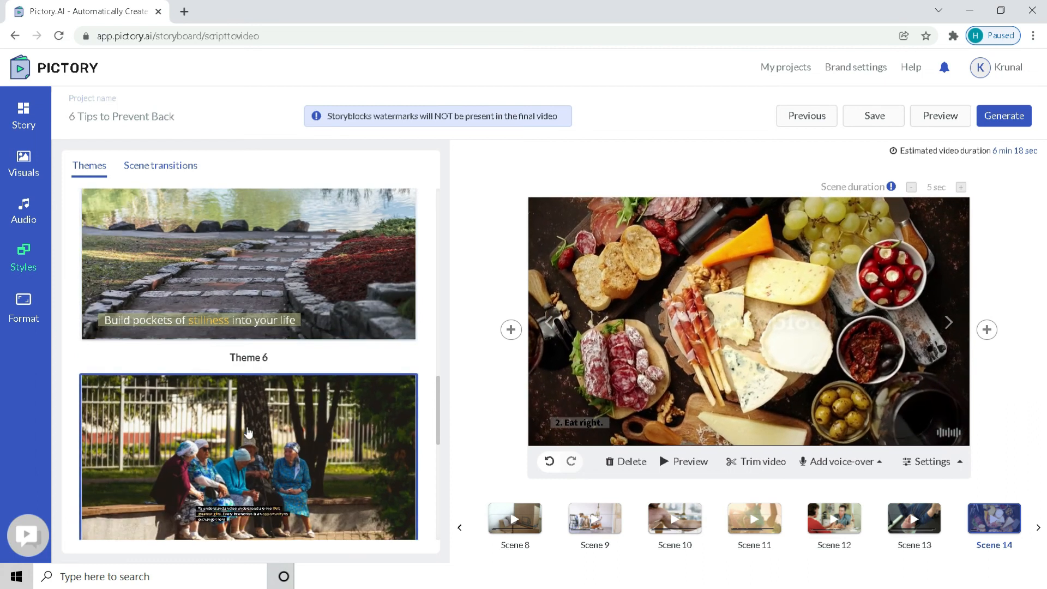
pyautogui.scroll(-4, 248, 432)
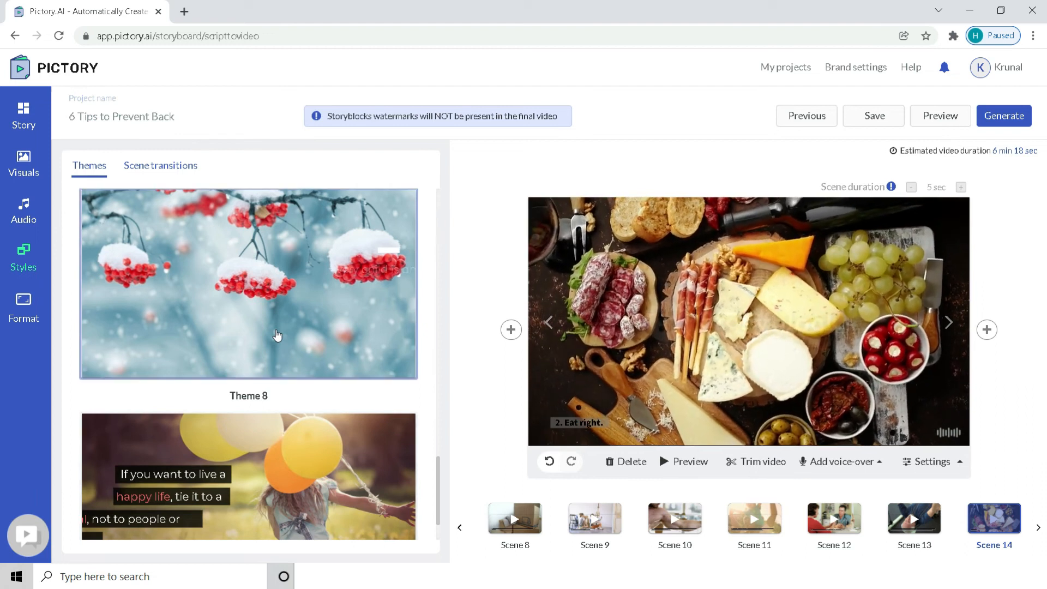
pyautogui.click(276, 335)
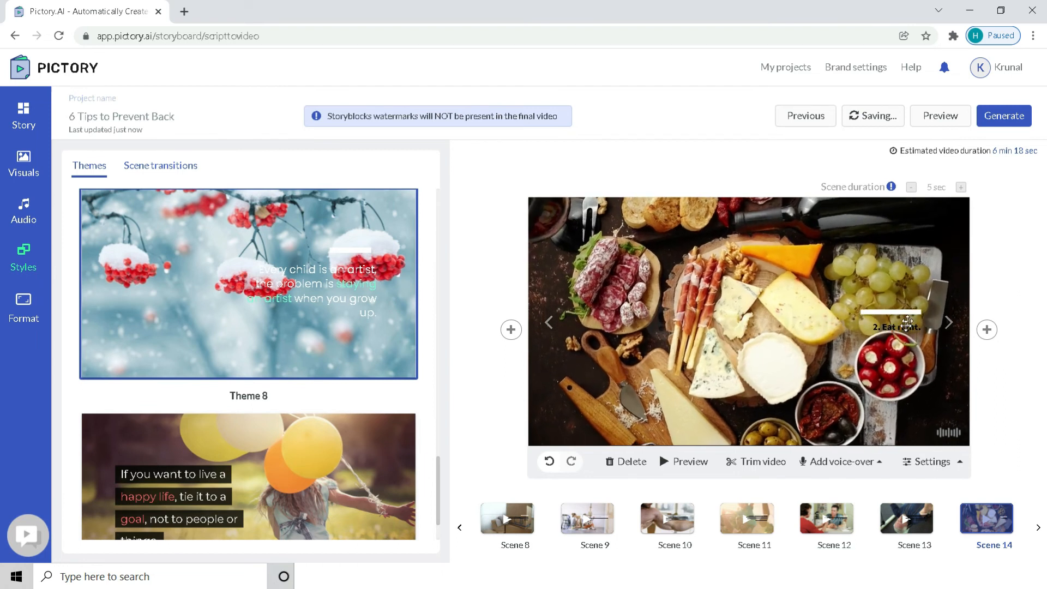
pyautogui.scroll(-1, 284, 381)
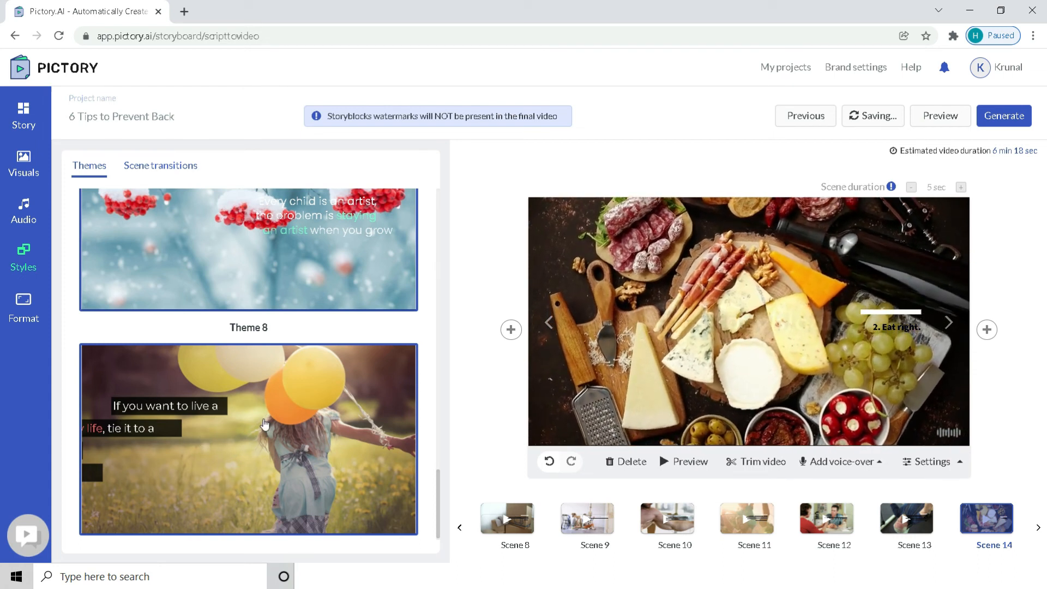
pyautogui.scroll(3, 204, 421)
# Apply Theme 2, the style showing a girl reading a book outdoors, to the video.
pyautogui.scroll(10, 205, 421)
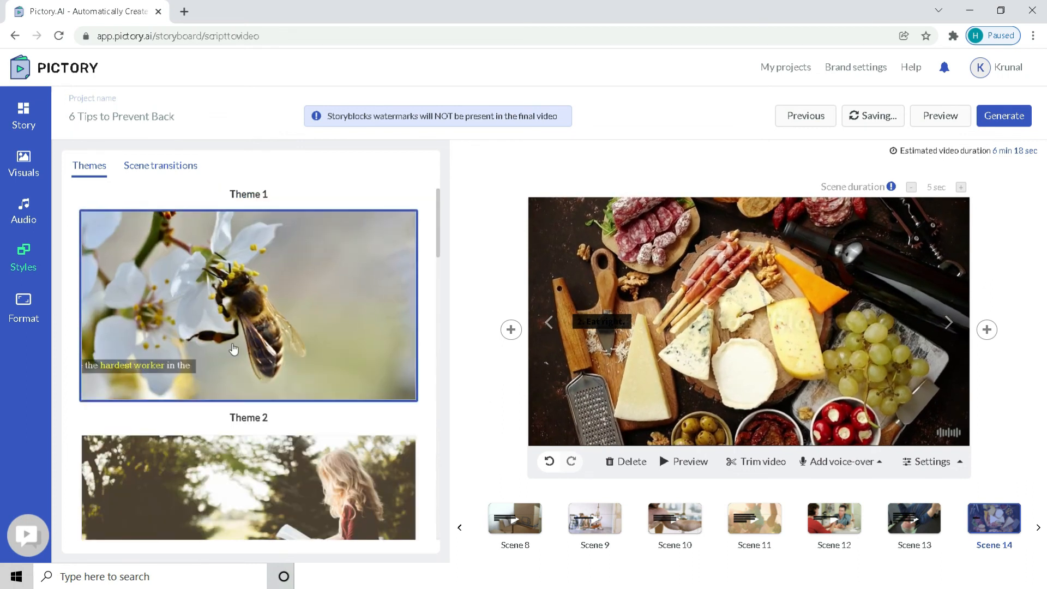
pyautogui.scroll(1, 259, 310)
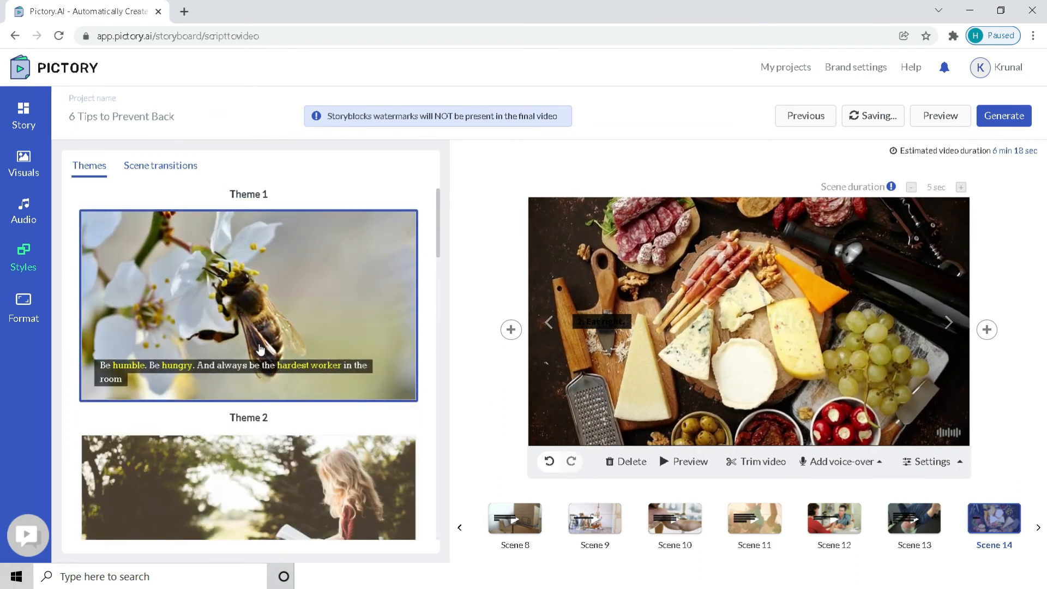
pyautogui.scroll(-3, 255, 391)
pyautogui.click(254, 395)
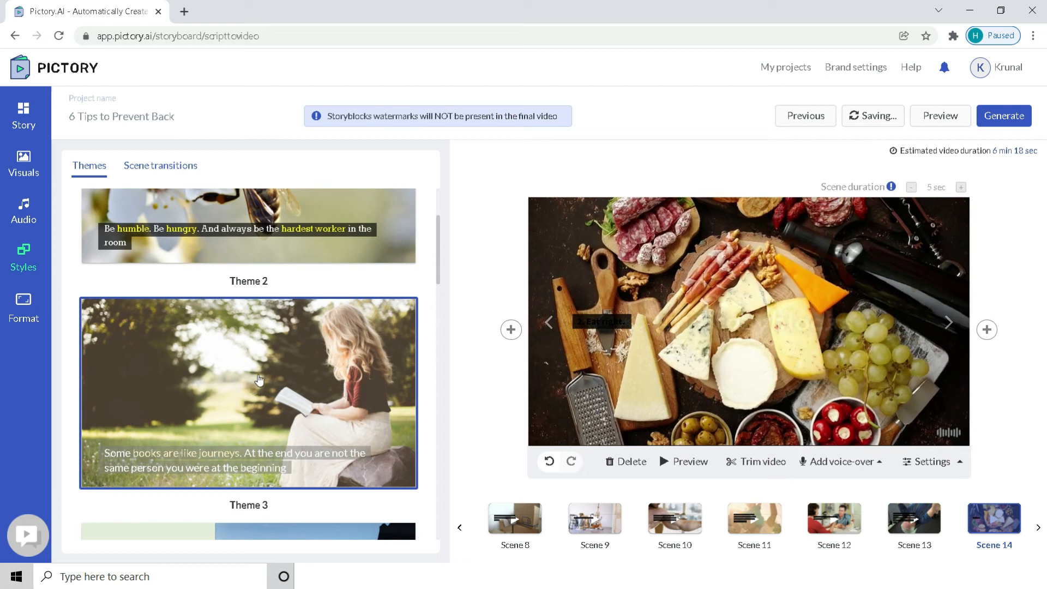
pyautogui.click(258, 376)
pyautogui.click(250, 382)
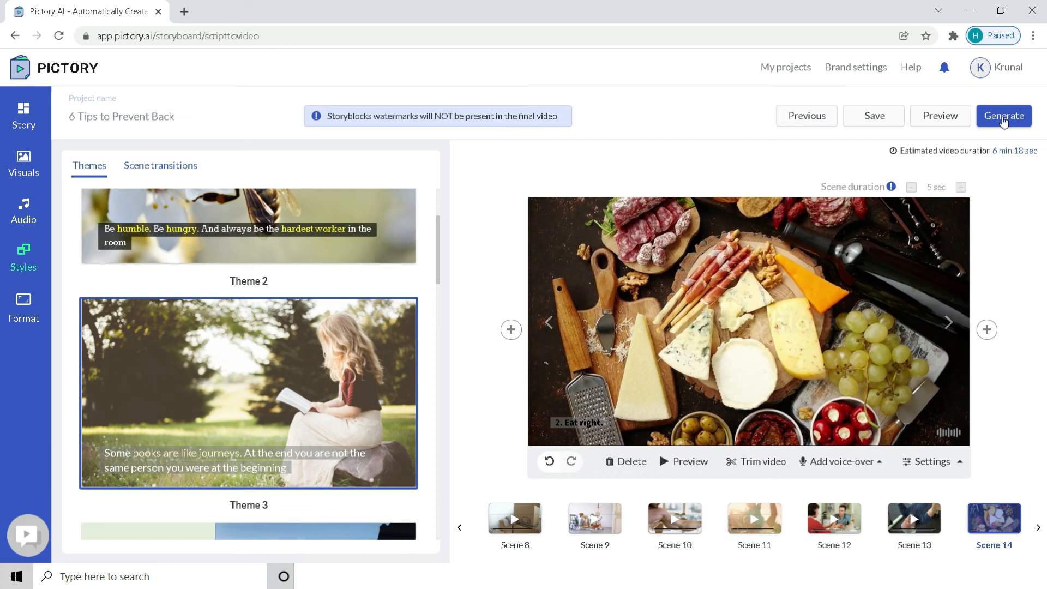
pyautogui.scroll(1, 430, 276)
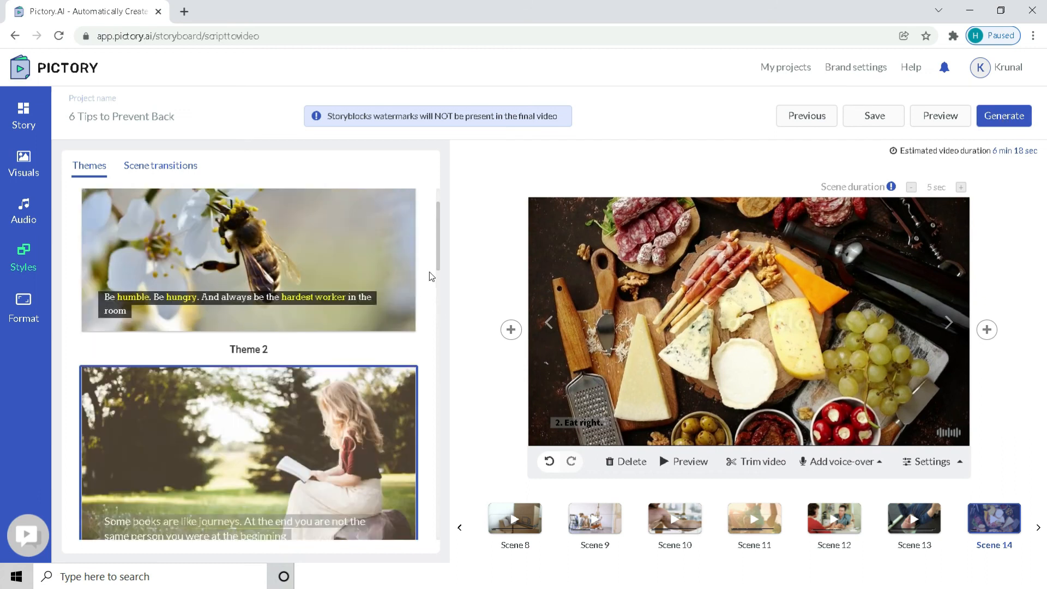
pyautogui.scroll(1, 430, 276)
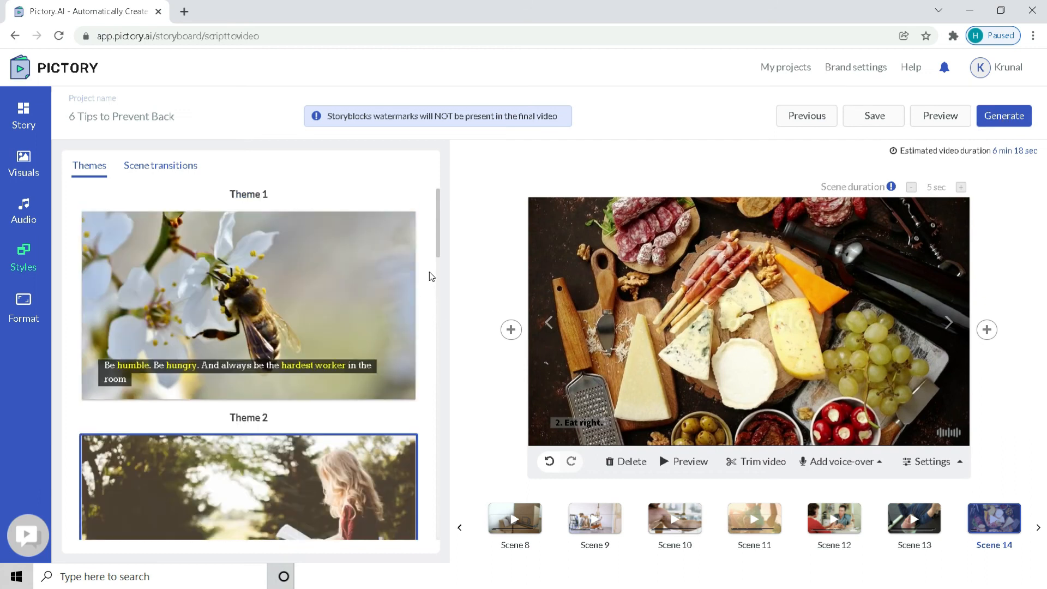